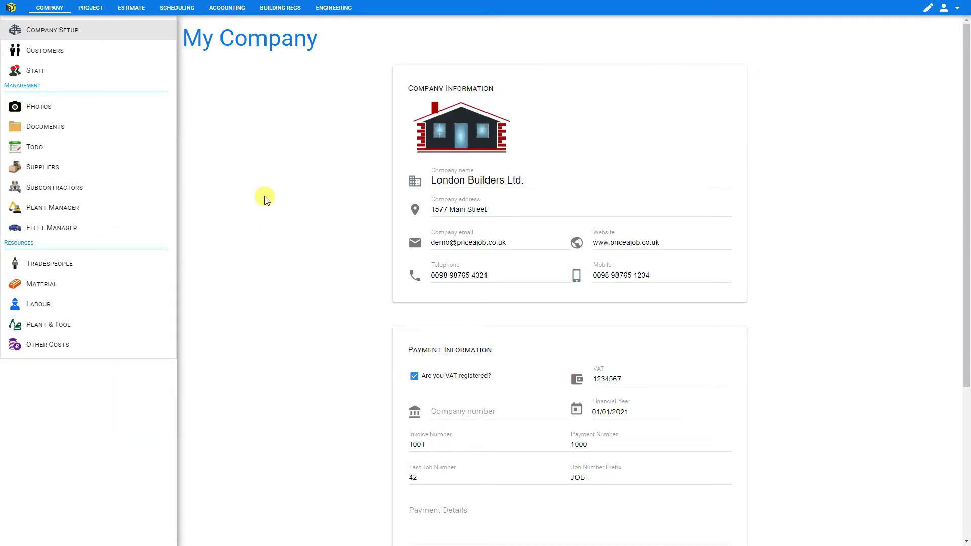
pyautogui.click(90, 9)
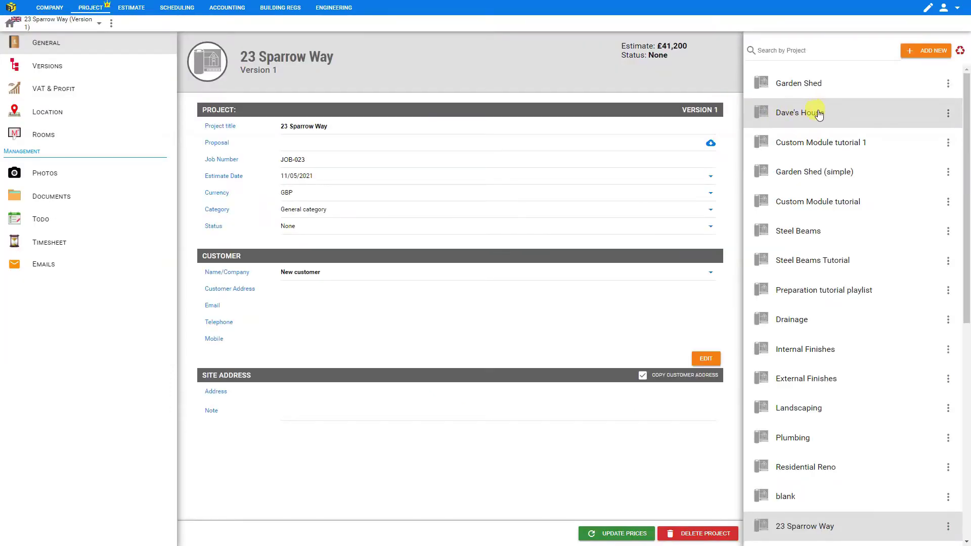
pyautogui.scroll(-5, 804, 309)
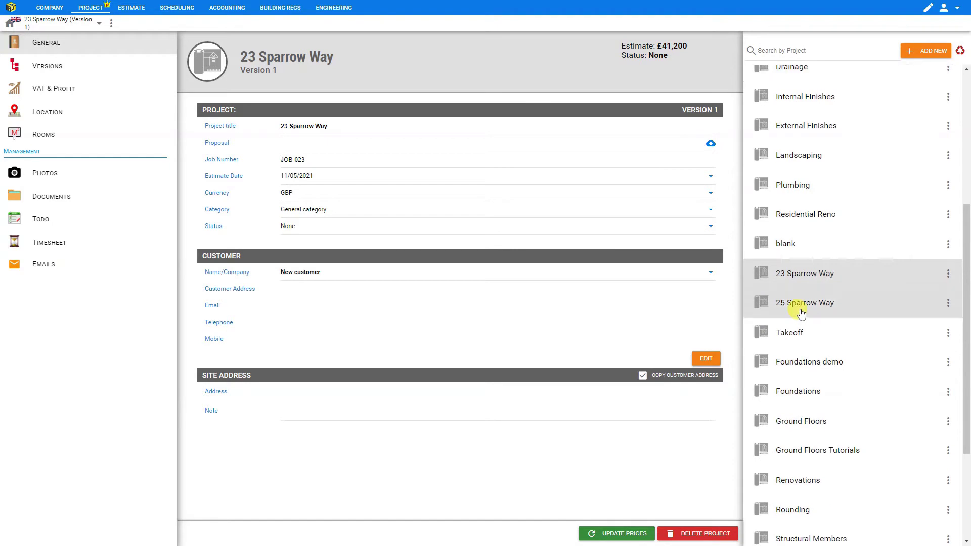
pyautogui.scroll(-3, 799, 318)
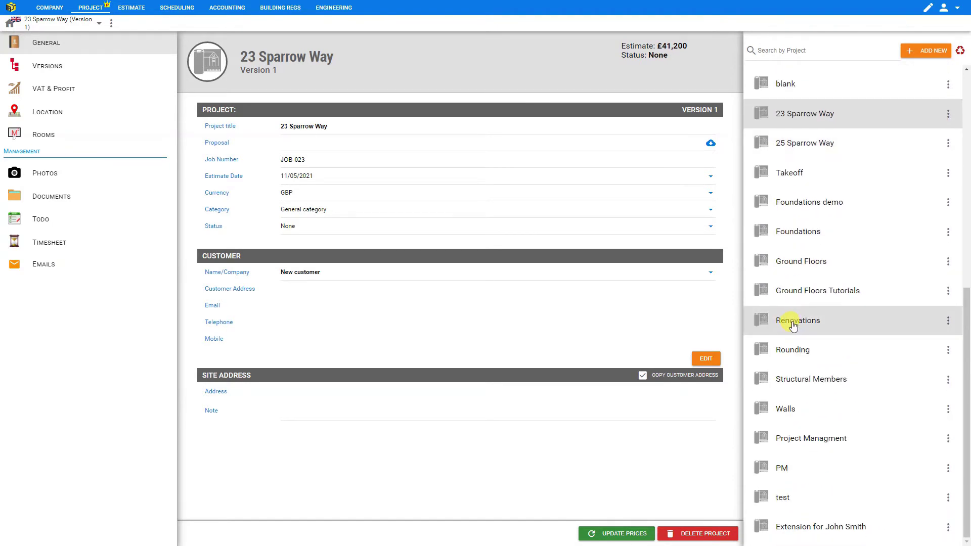
# Show the Renovations week 37 timesheet with one employee's 48:15 hours totalling £628.50.
pyautogui.click(793, 324)
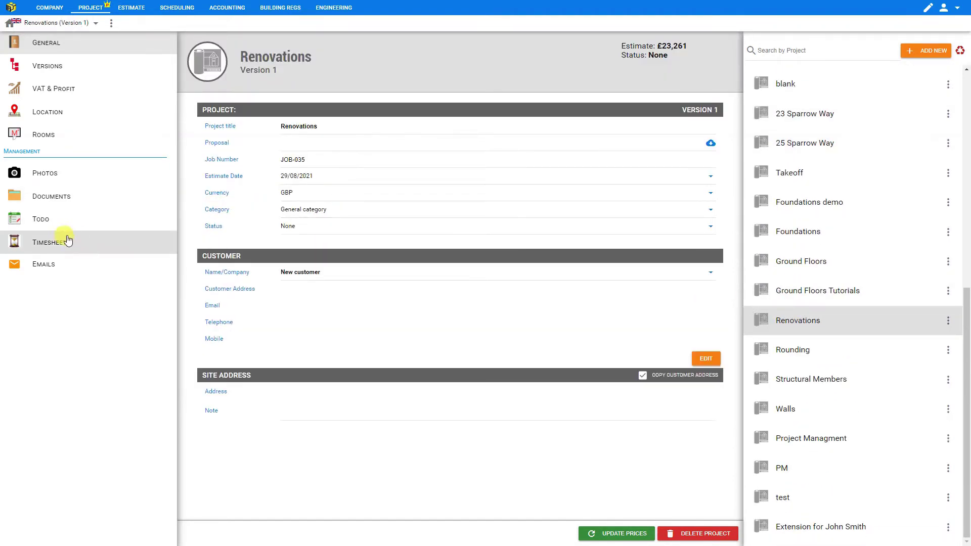
pyautogui.click(53, 246)
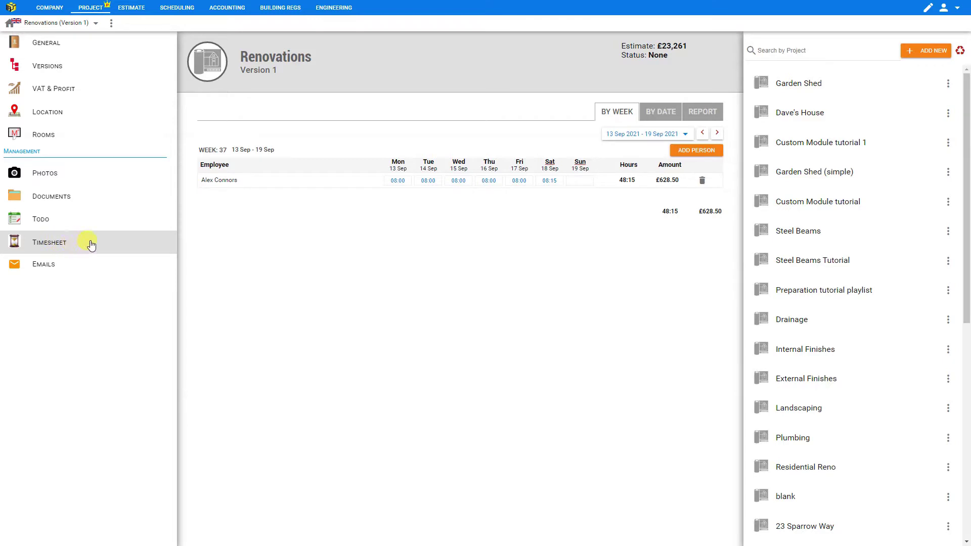
pyautogui.click(956, 10)
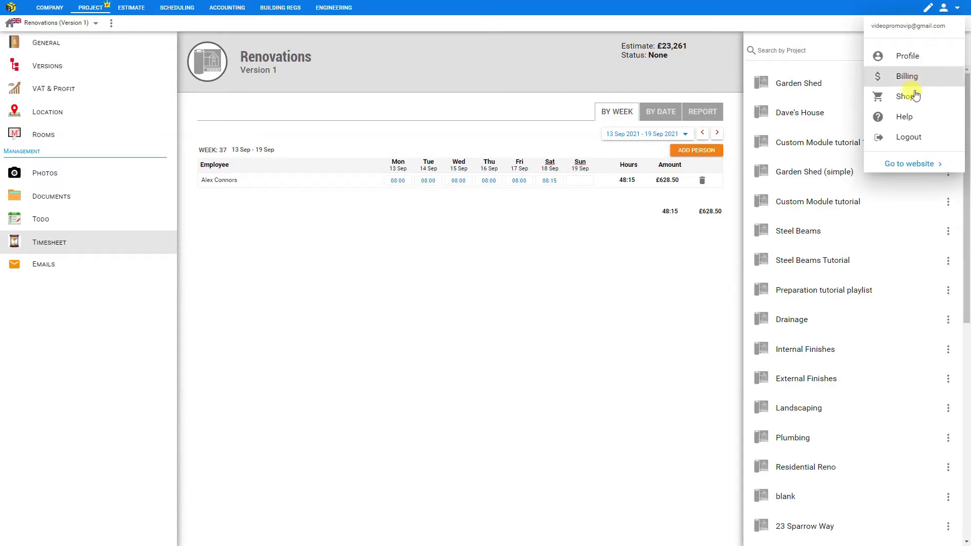
pyautogui.click(913, 96)
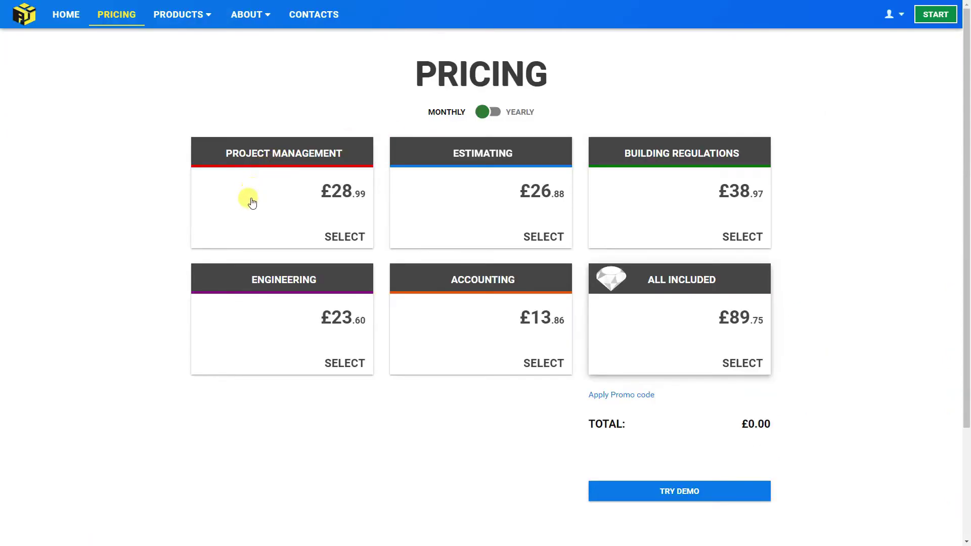
pyautogui.click(253, 205)
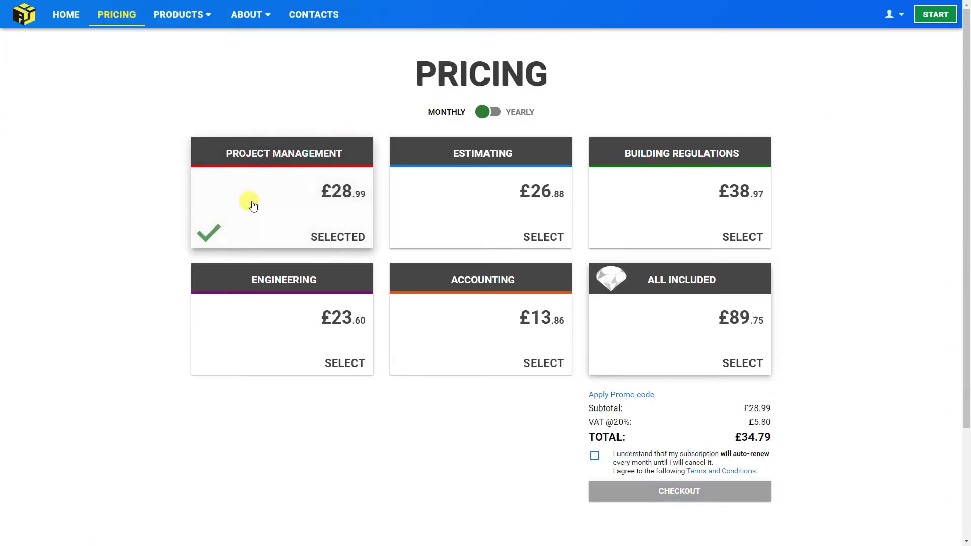
pyautogui.click(487, 112)
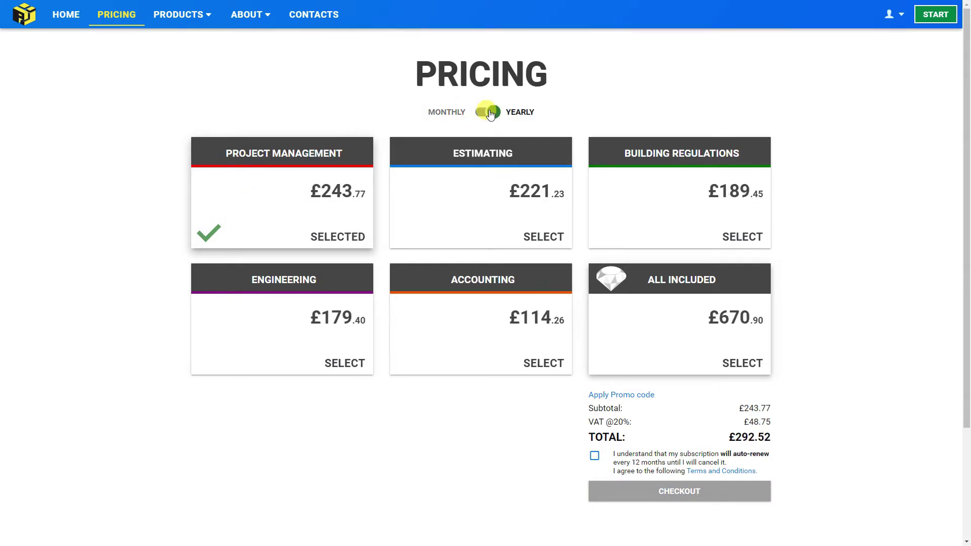
pyautogui.click(450, 227)
pyautogui.click(617, 223)
pyautogui.click(234, 342)
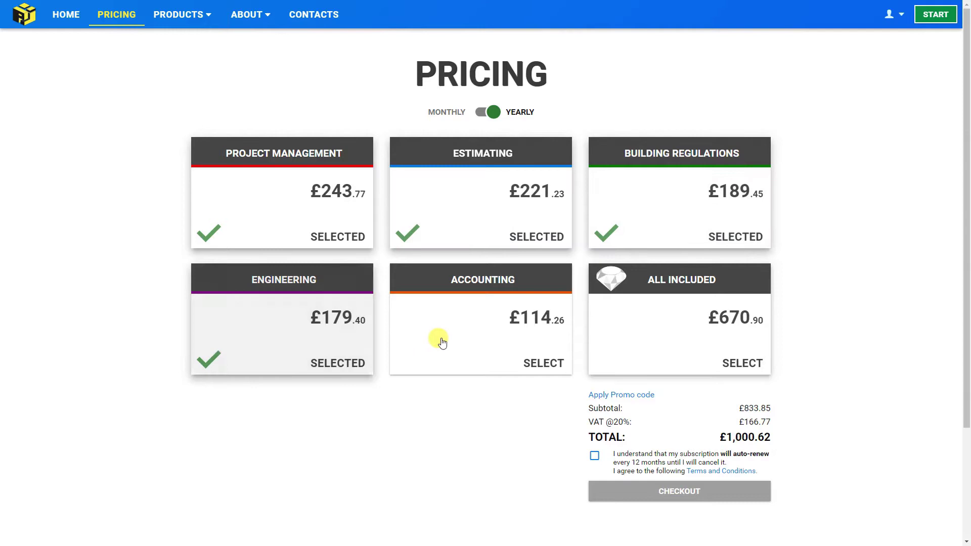
pyautogui.click(440, 340)
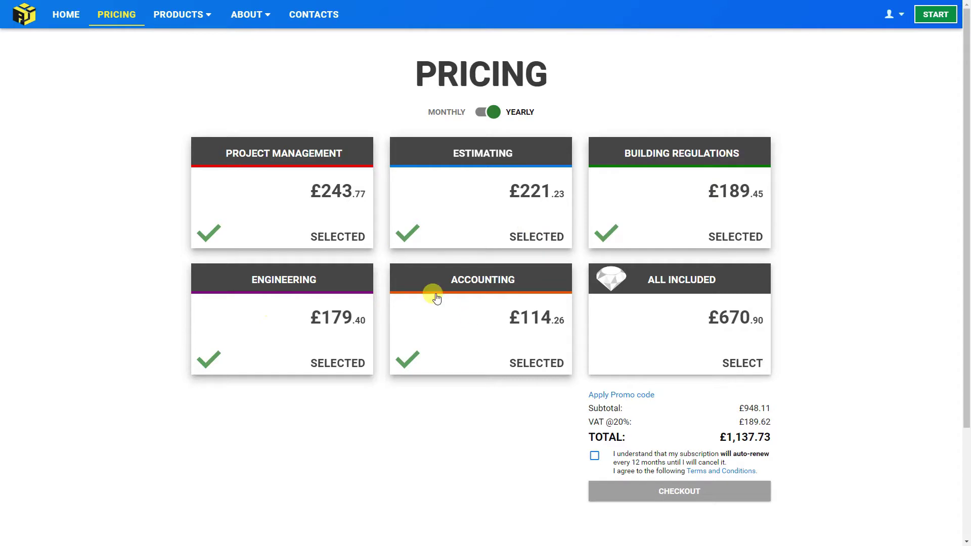
pyautogui.click(291, 223)
pyautogui.click(484, 224)
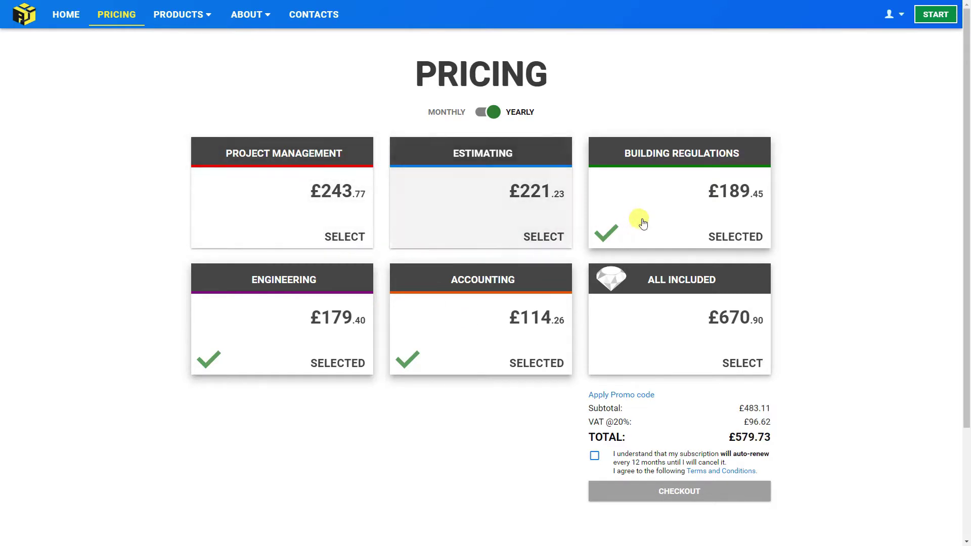
pyautogui.click(639, 216)
pyautogui.click(282, 342)
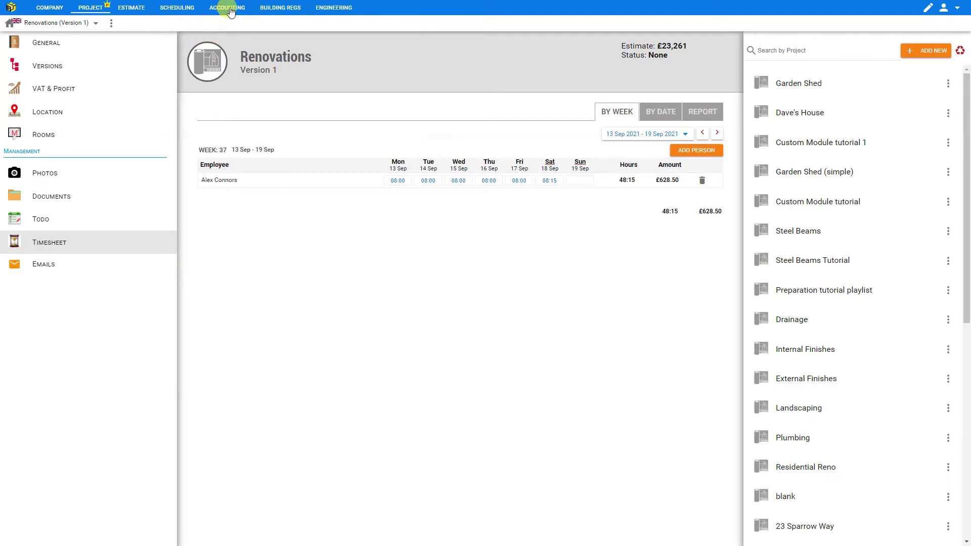
# Review Renovations timesheet hours under Accounting, then return to its project details.
pyautogui.click(229, 8)
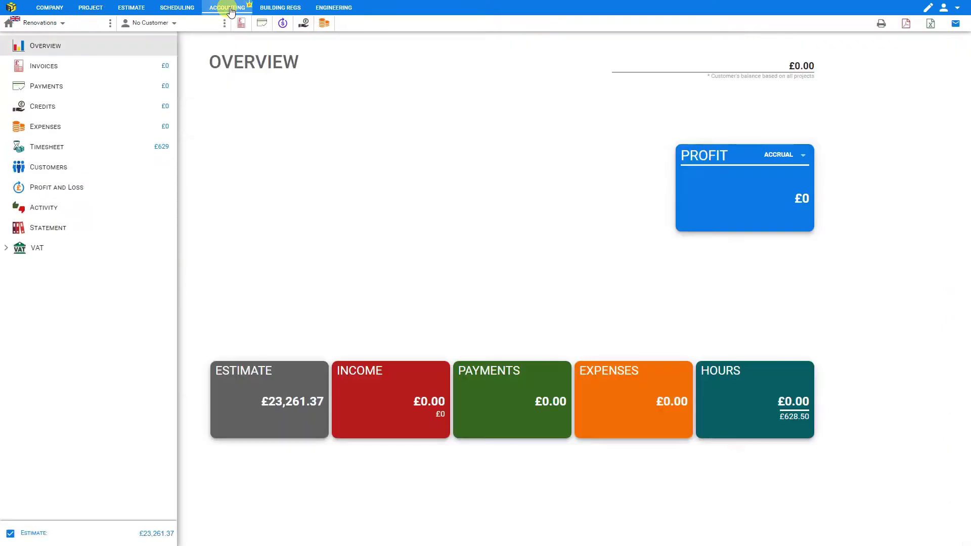
pyautogui.click(58, 148)
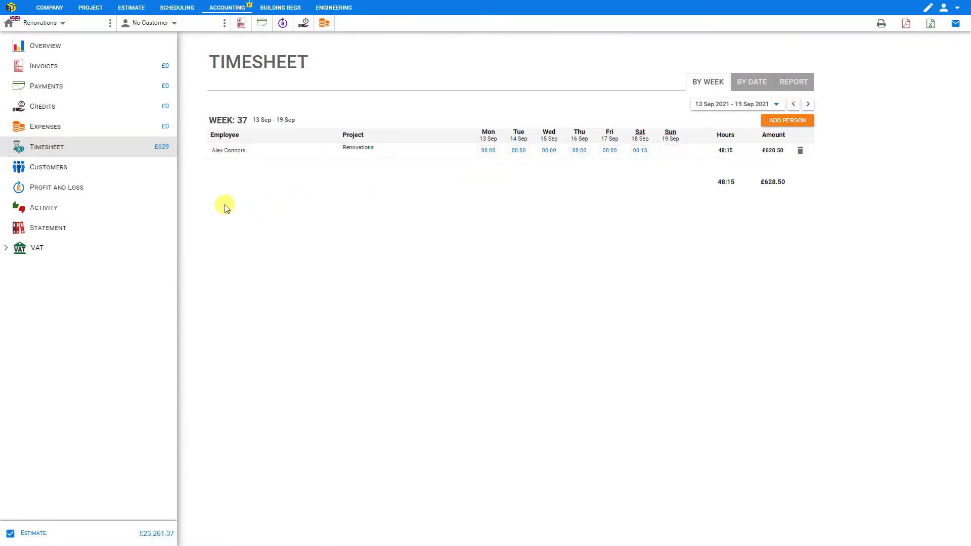
pyautogui.click(63, 24)
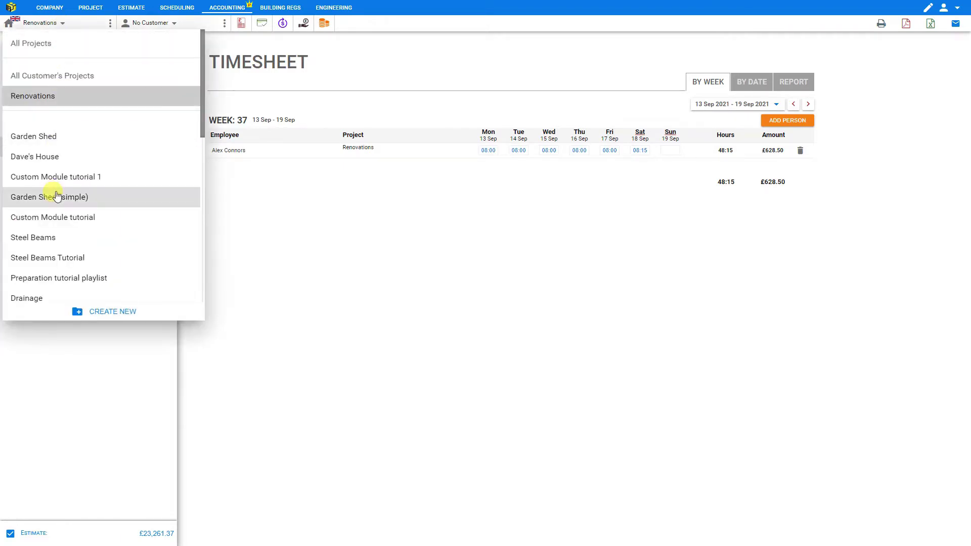
pyautogui.scroll(-1, 50, 190)
pyautogui.scroll(-5, 53, 186)
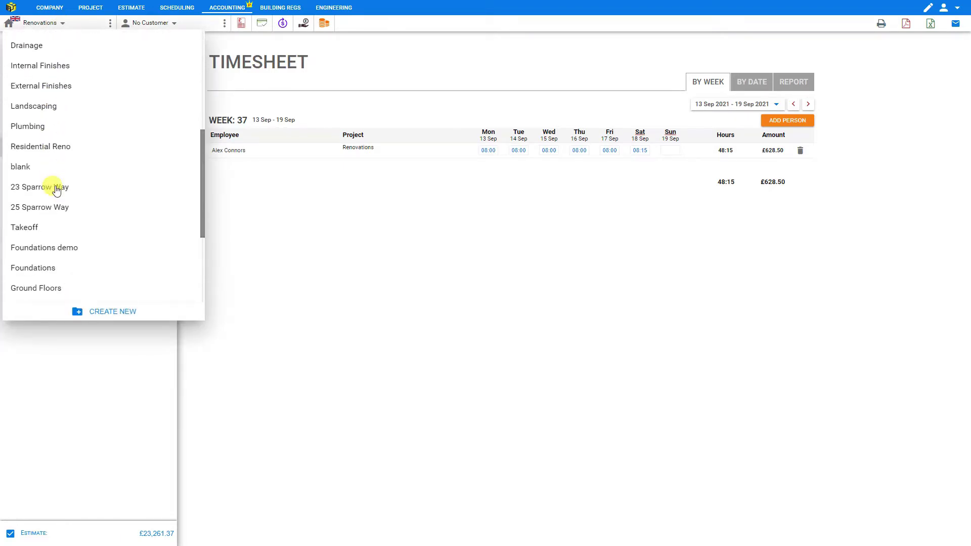
pyautogui.press('Escape')
pyautogui.click(90, 8)
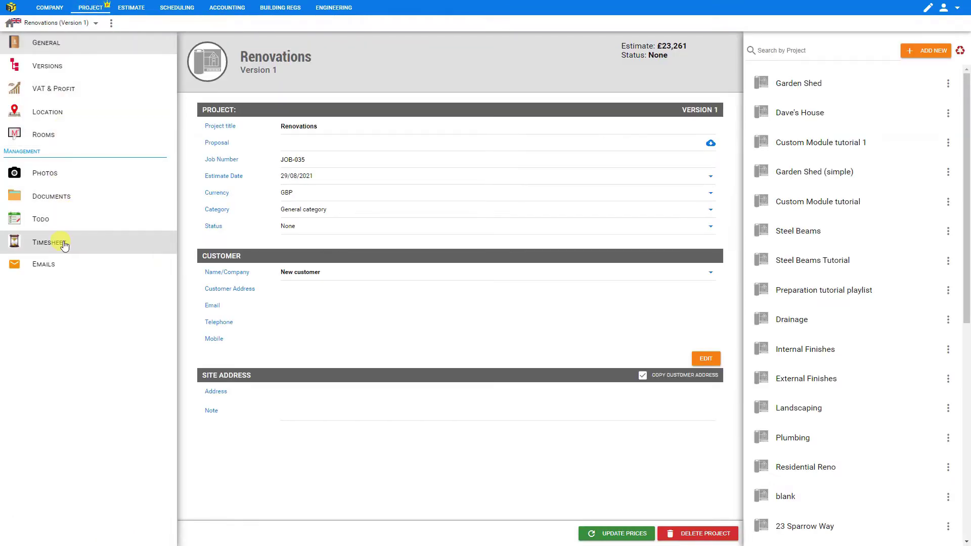
# Create a new team member at a £10 Normal Hours rate on the Renovations timesheet.
pyautogui.click(64, 245)
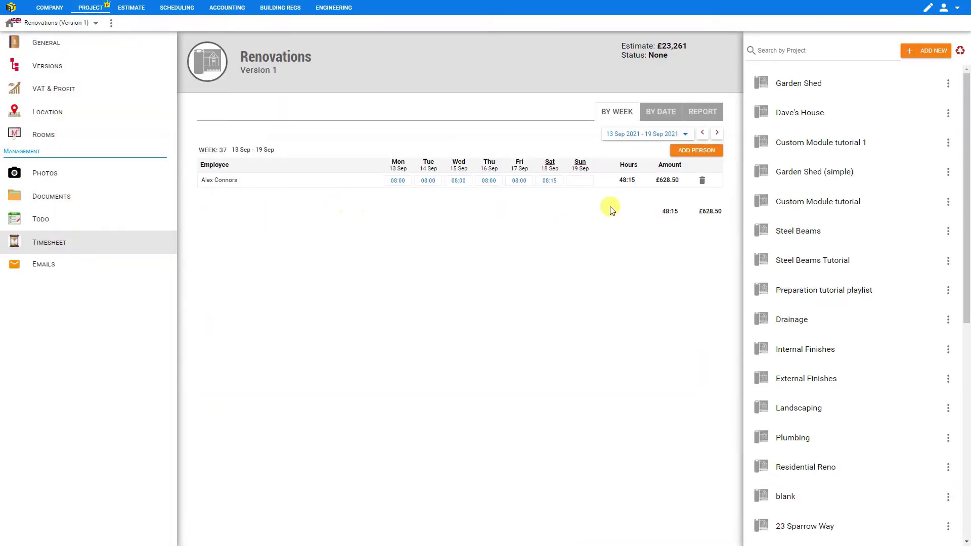
pyautogui.click(695, 155)
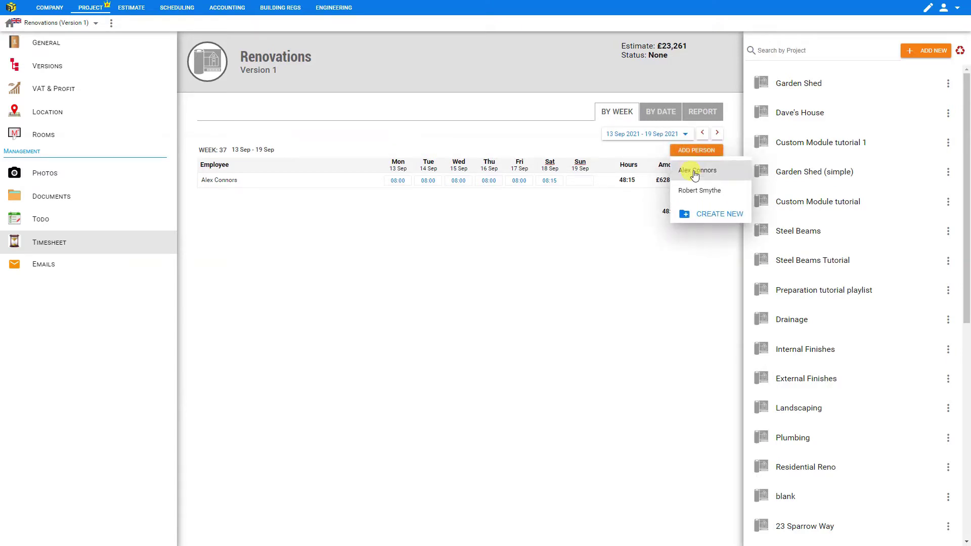
pyautogui.click(707, 216)
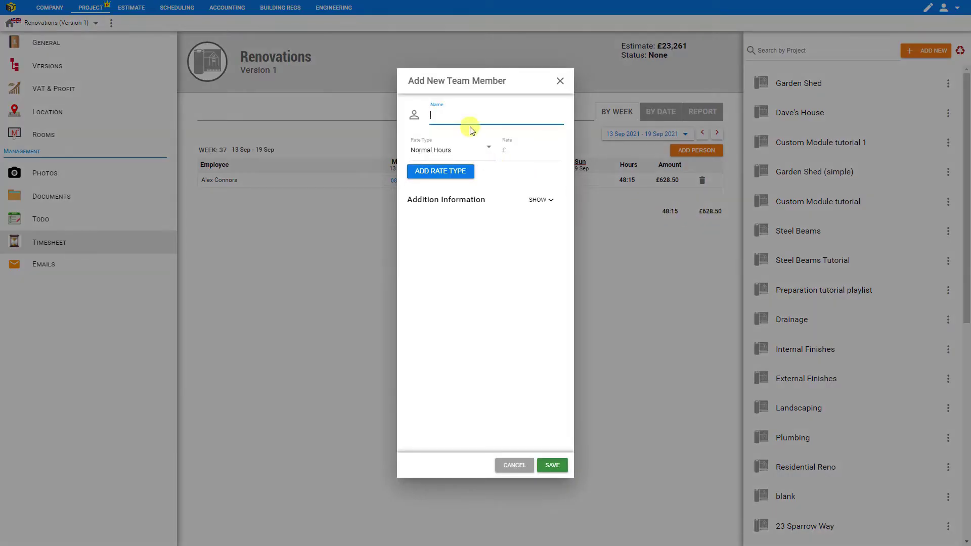
pyautogui.click(460, 112)
pyautogui.click(513, 151)
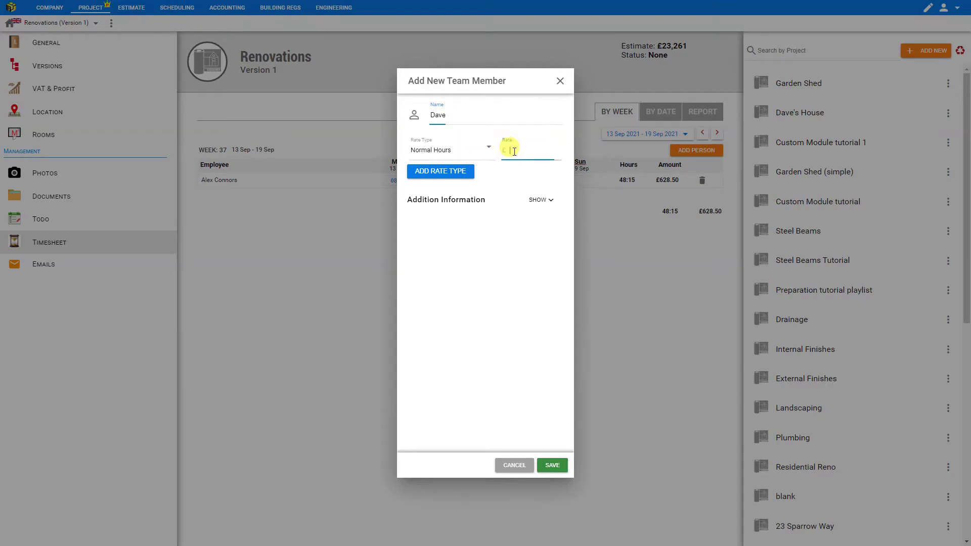
pyautogui.write('10')
pyautogui.click(552, 466)
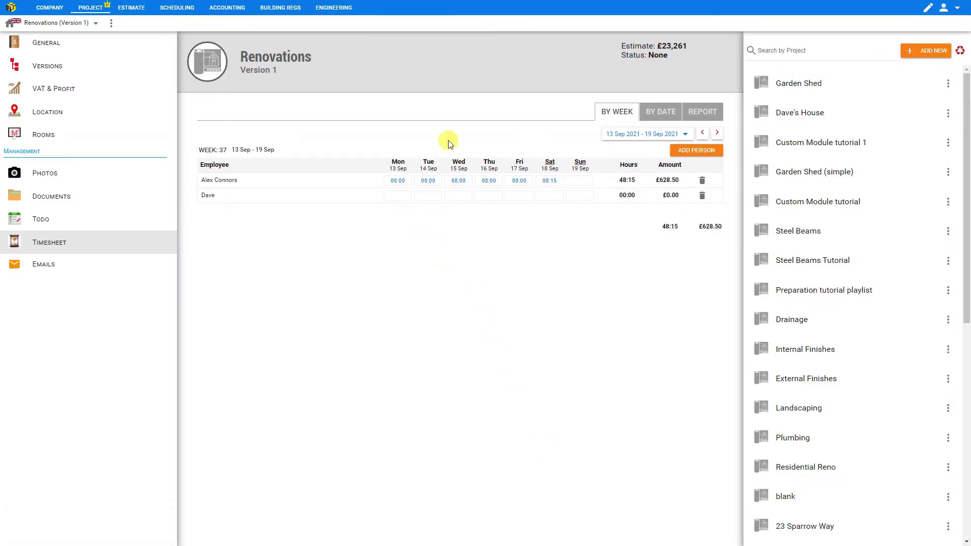
# Try the day and report views, then return to the weekly timesheet for 13–19 Sep 2021.
pyautogui.click(657, 115)
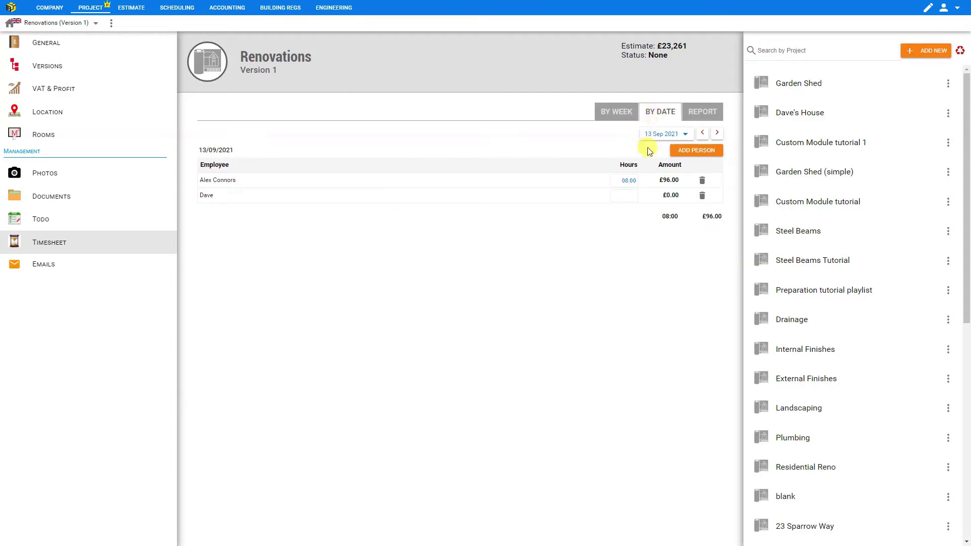
pyautogui.click(706, 114)
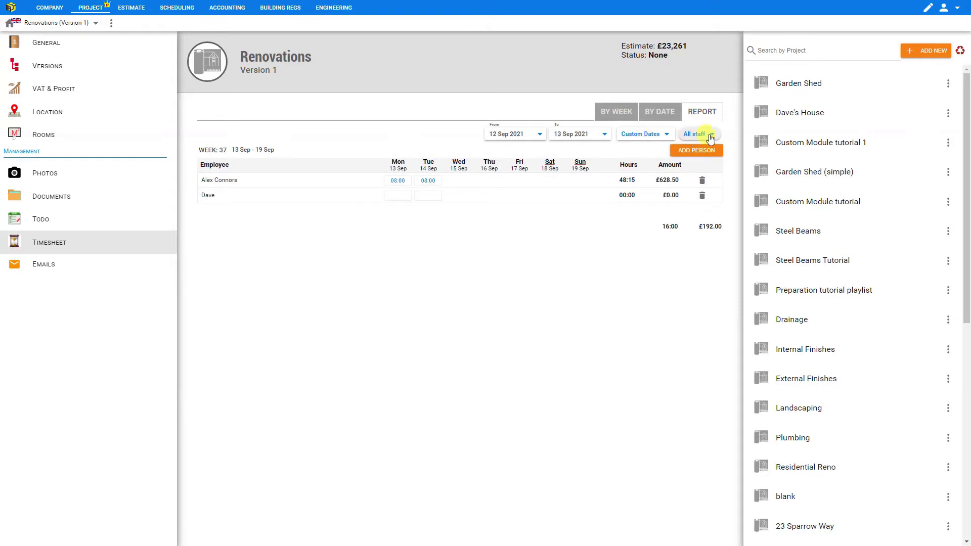
pyautogui.click(667, 135)
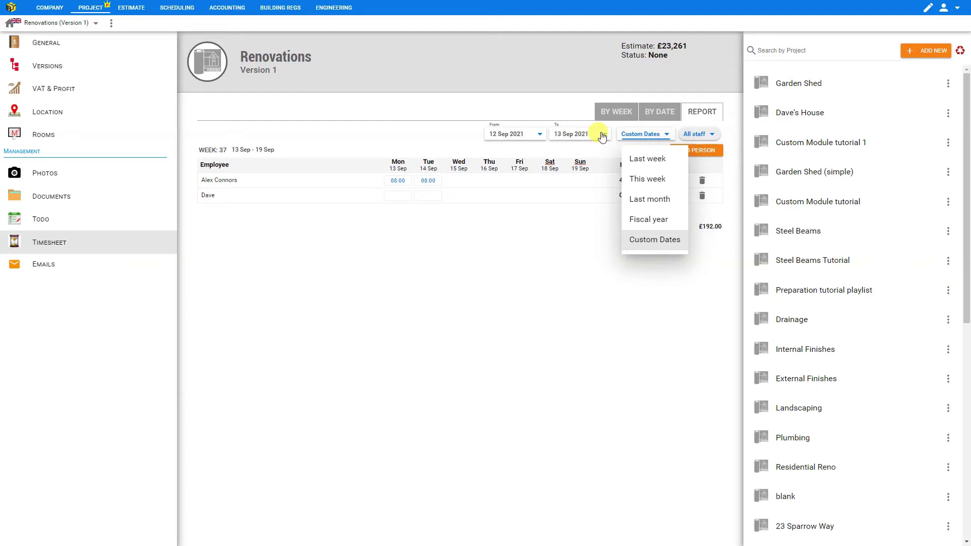
pyautogui.click(617, 112)
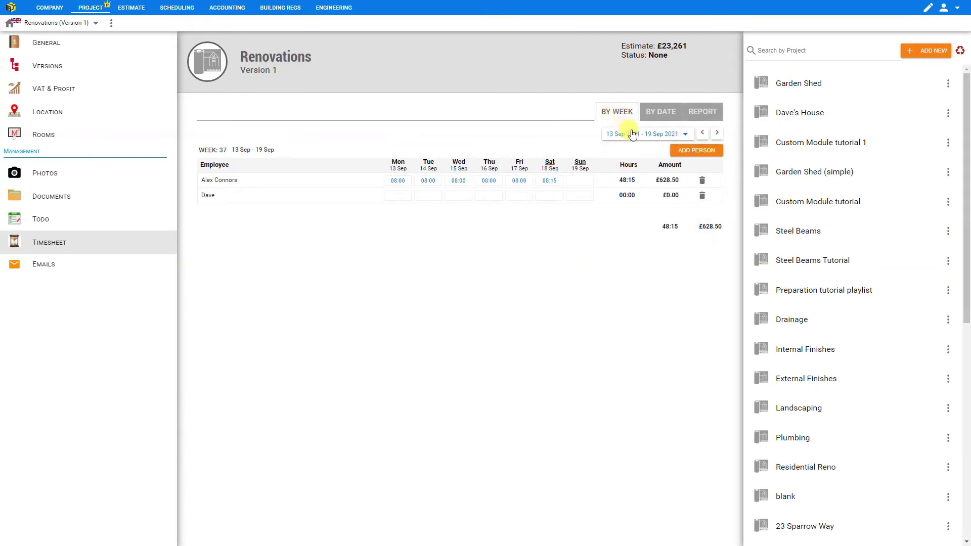
pyautogui.click(629, 136)
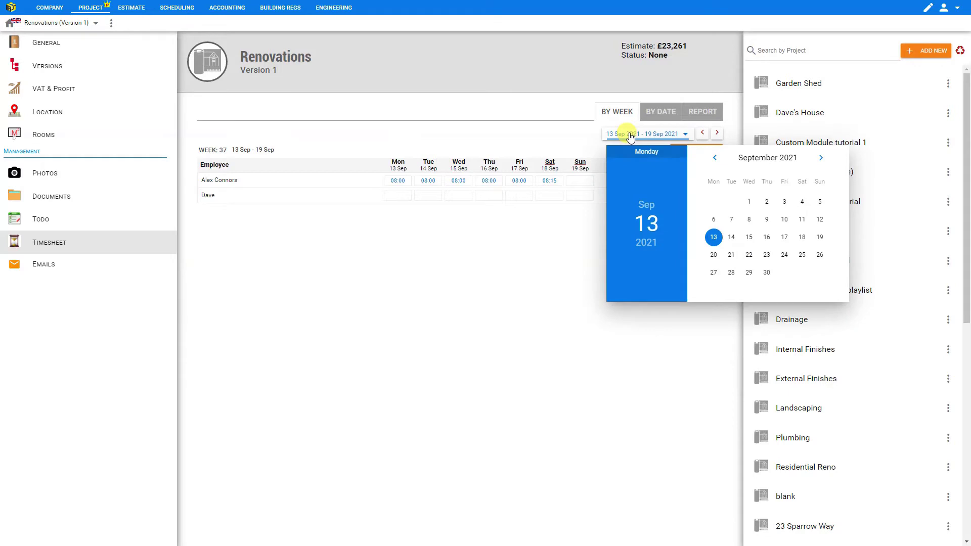
pyautogui.click(540, 136)
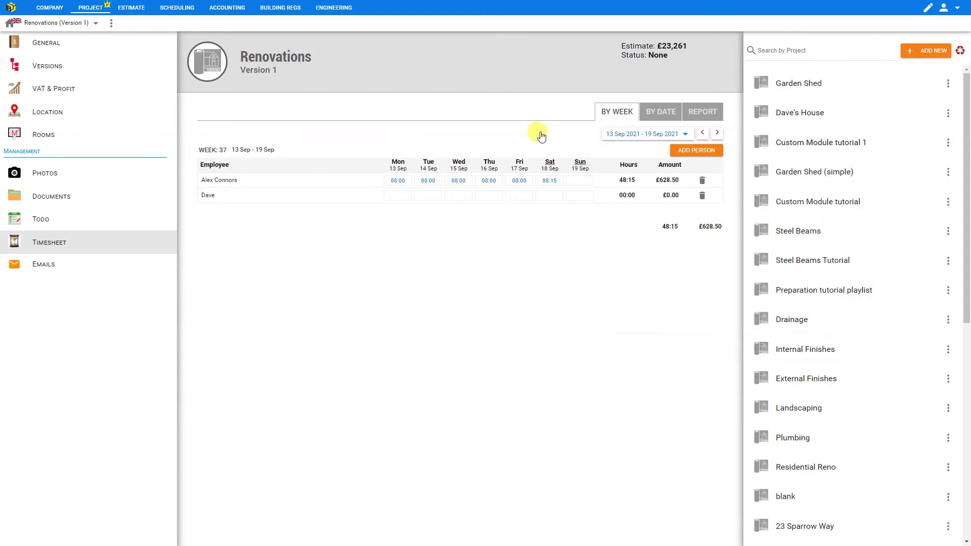
# Enter 8 hours on Monday and 4 hours each on Tuesday and Wednesday for the new member.
pyautogui.click(404, 195)
pyautogui.press('Tab')
pyautogui.press('Tab')
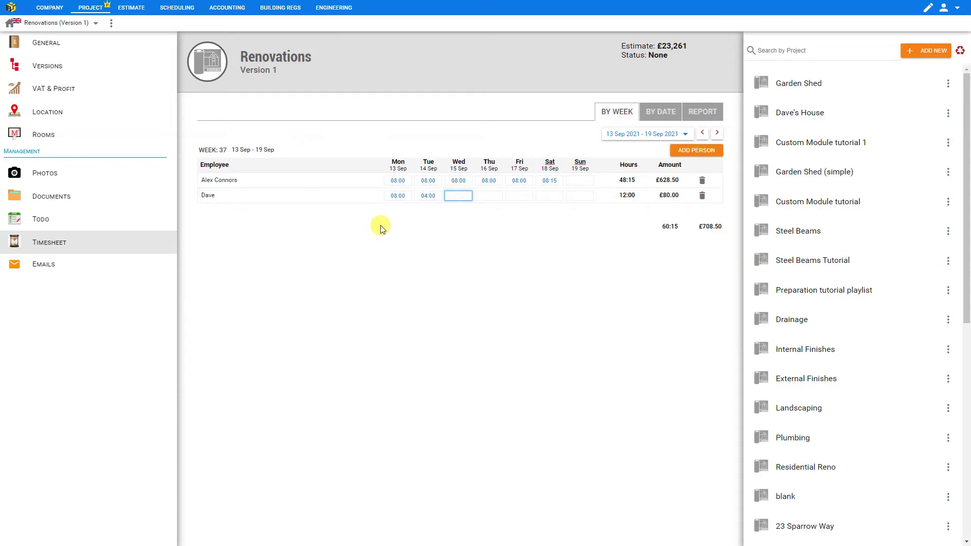
pyautogui.press('Tab')
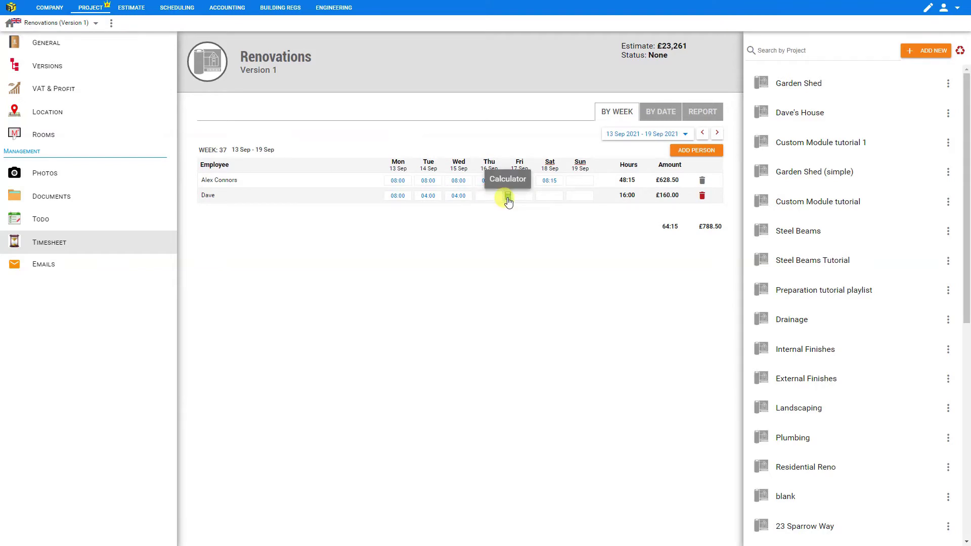
# Enter Thursday's worker day as 07:00 to 15:15 with a 40-minute break.
pyautogui.click(508, 200)
pyautogui.click(462, 140)
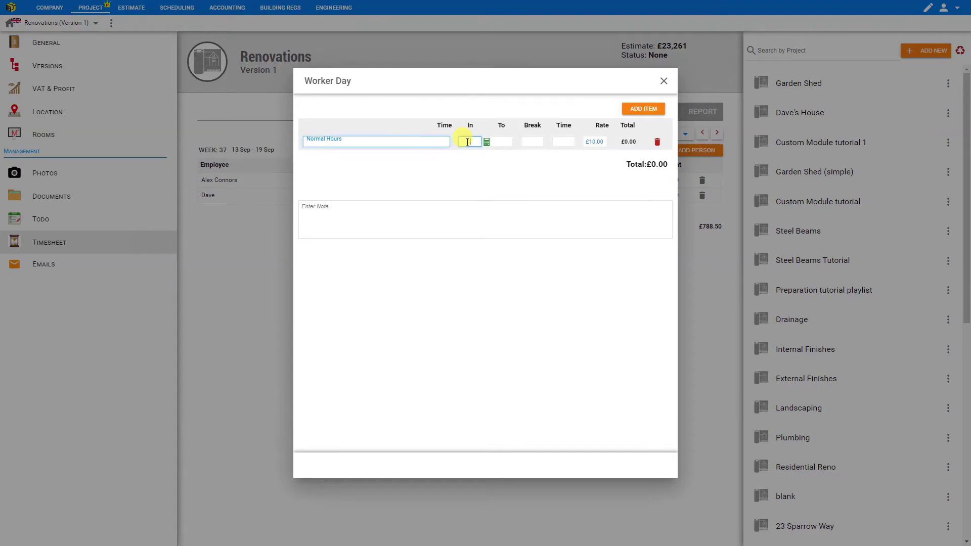
pyautogui.write('8')
pyautogui.press('Tab')
pyautogui.write('1515')
pyautogui.press('Tab')
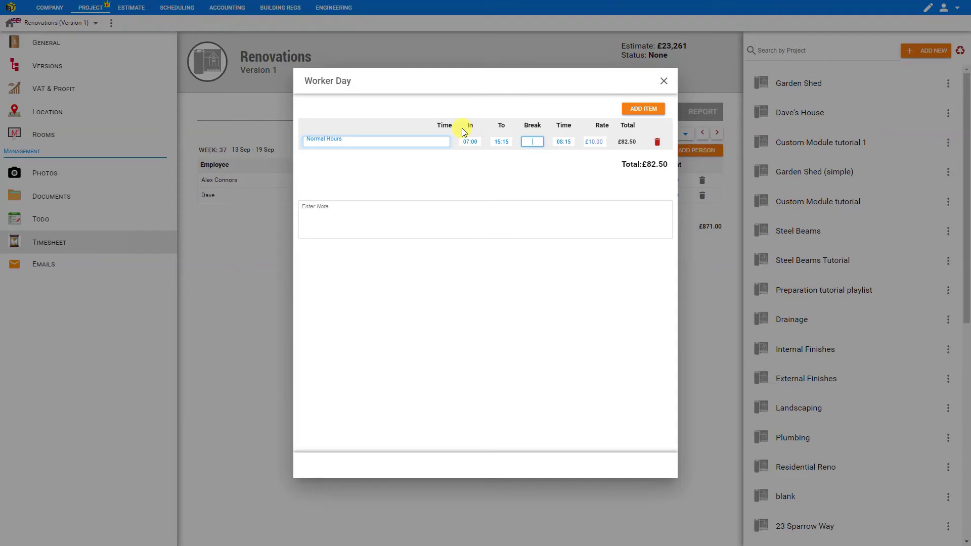
pyautogui.write('40')
pyautogui.press('Tab')
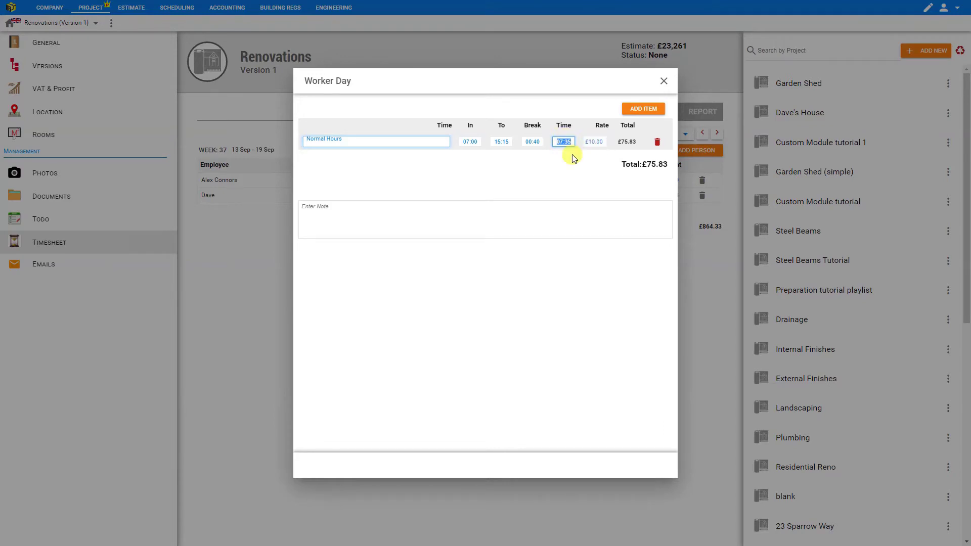
# Delete the extra added line, then close and recheck Thursday's 07:35 hours.
pyautogui.click(647, 109)
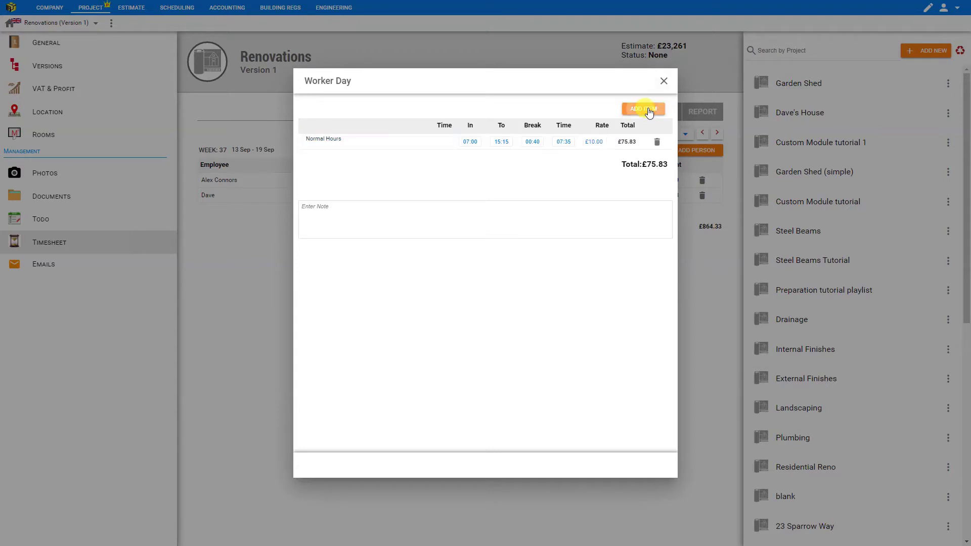
pyautogui.click(397, 156)
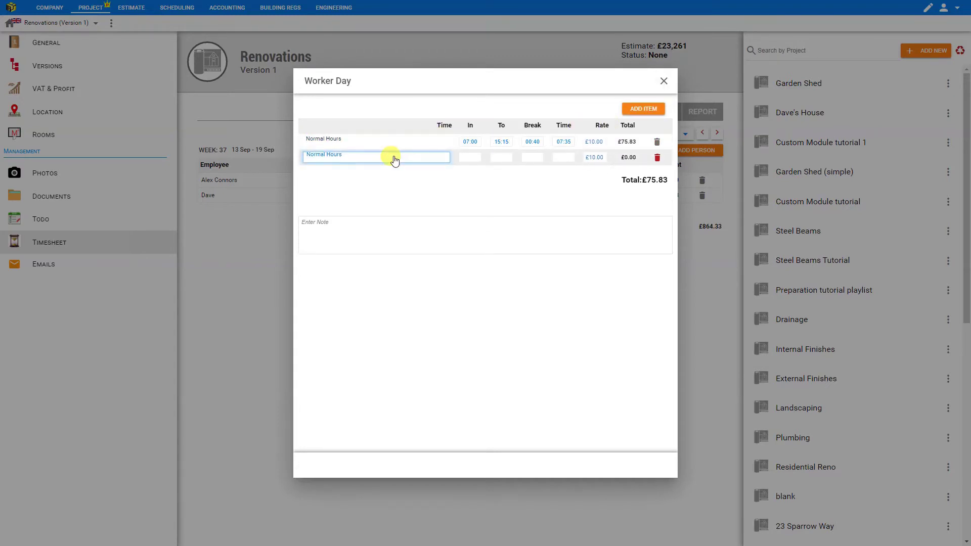
pyautogui.click(393, 158)
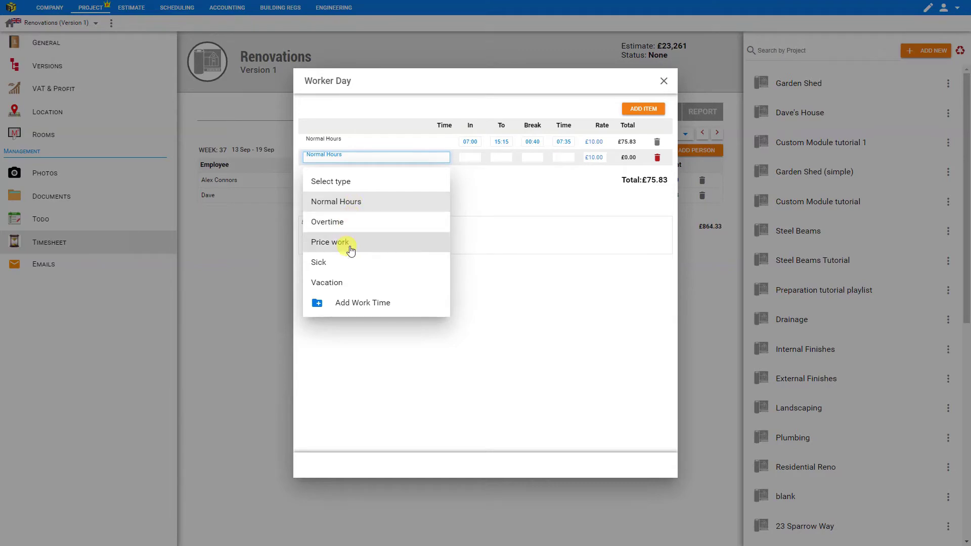
pyautogui.click(356, 302)
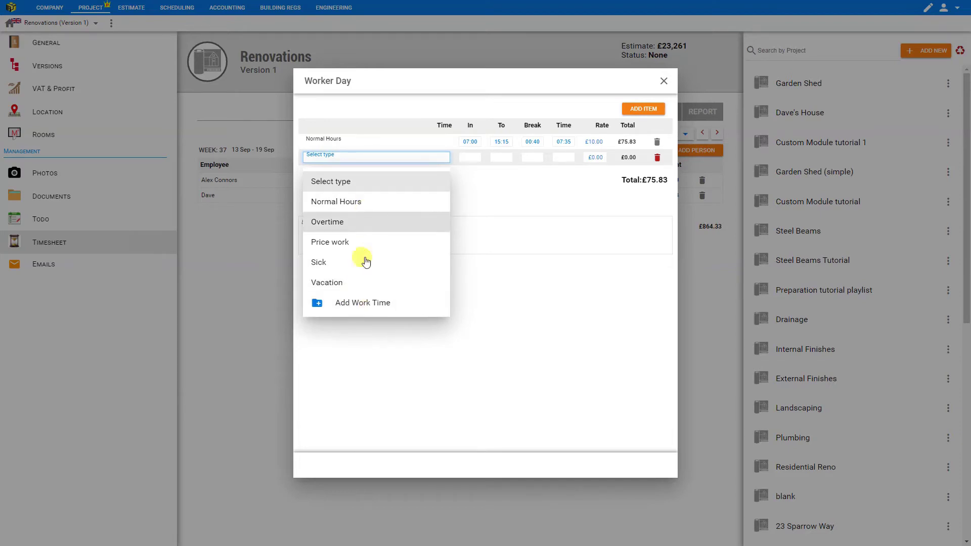
pyautogui.click(530, 183)
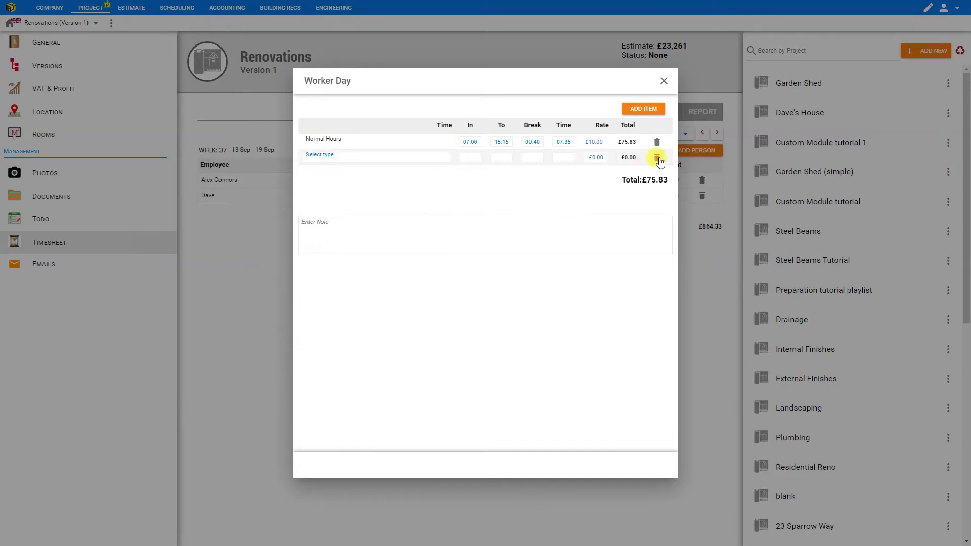
pyautogui.click(656, 158)
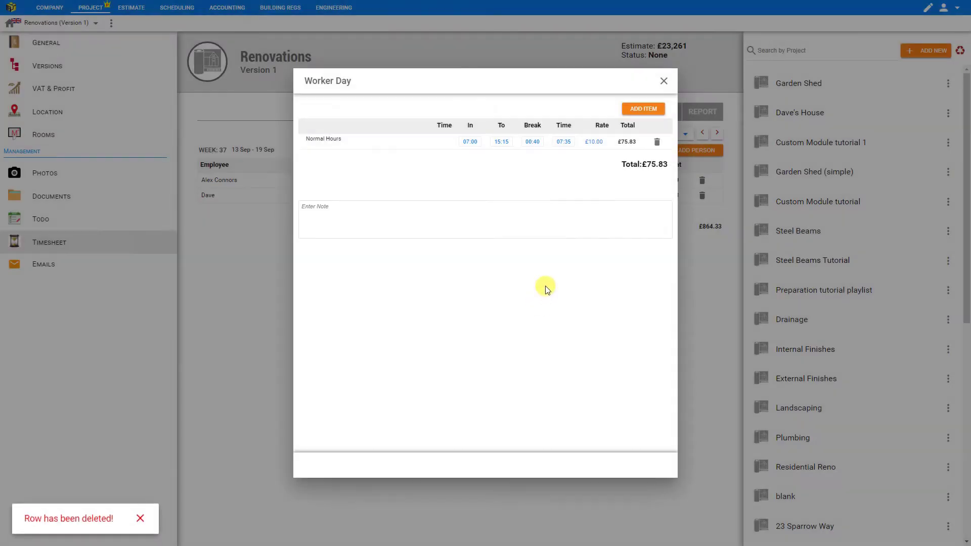
pyautogui.click(664, 82)
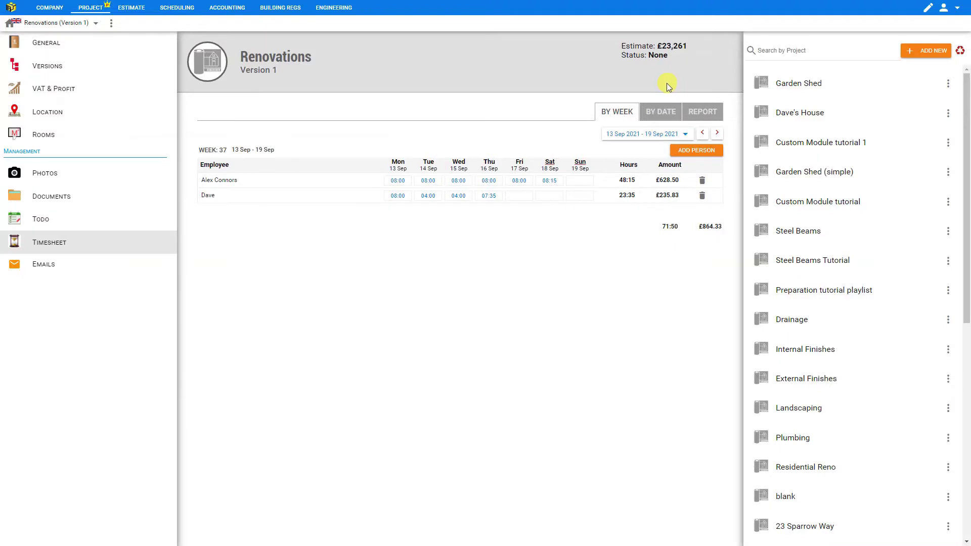
pyautogui.click(508, 197)
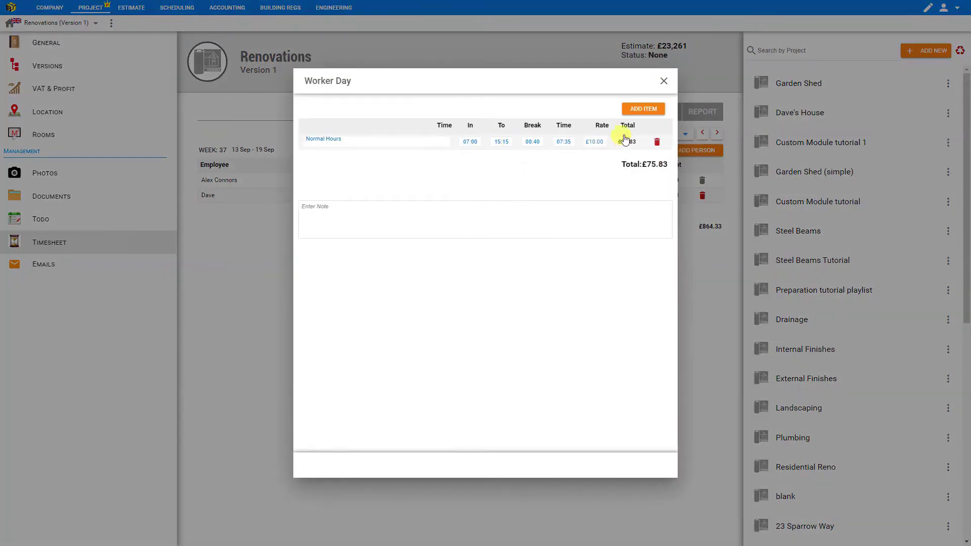
pyautogui.click(663, 81)
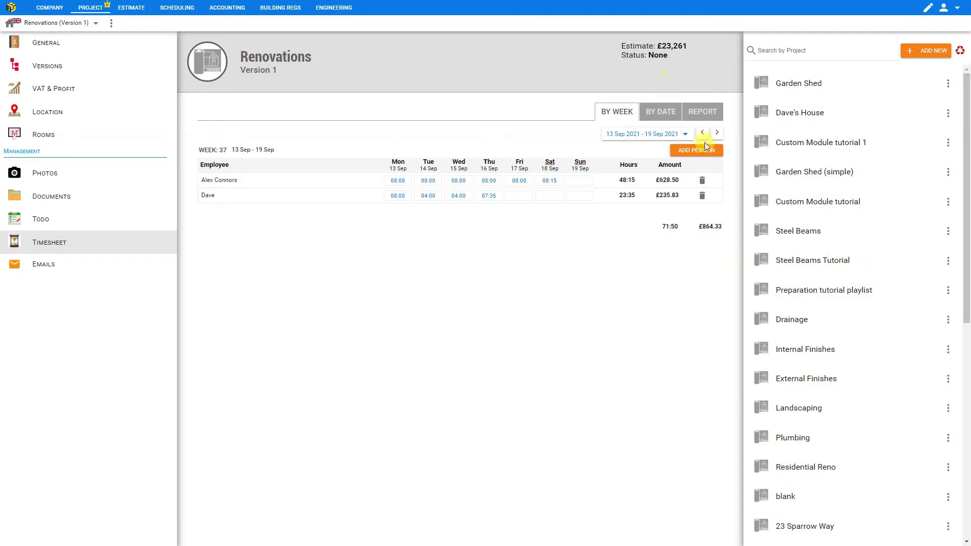
# Add an existing staff member to Garden Shed (simple) with 12 hours Monday and Tuesday.
pyautogui.click(766, 176)
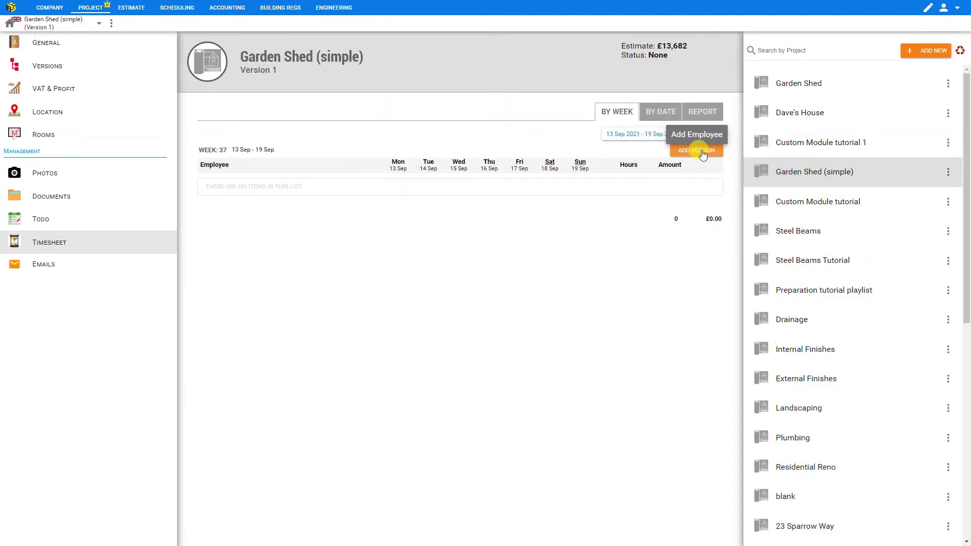
pyautogui.click(703, 154)
pyautogui.click(704, 172)
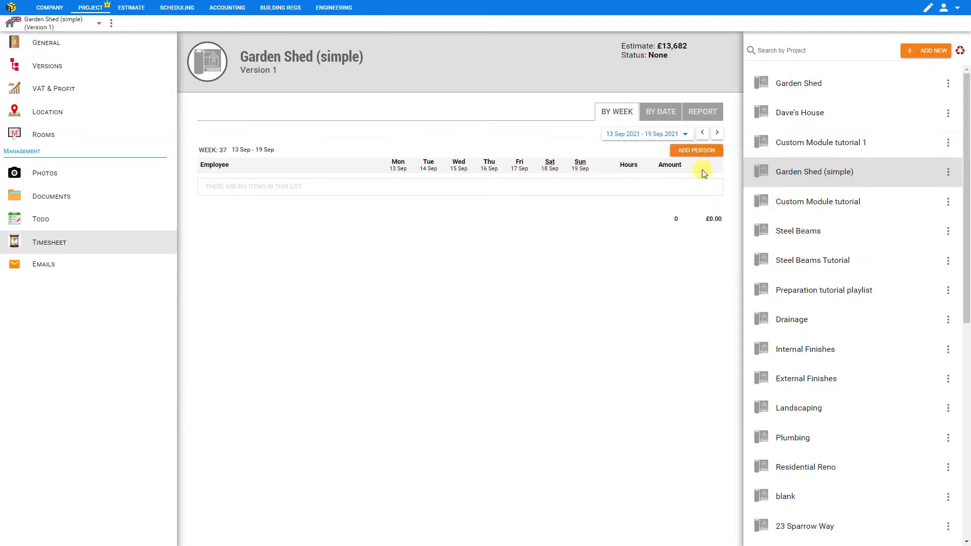
pyautogui.click(394, 179)
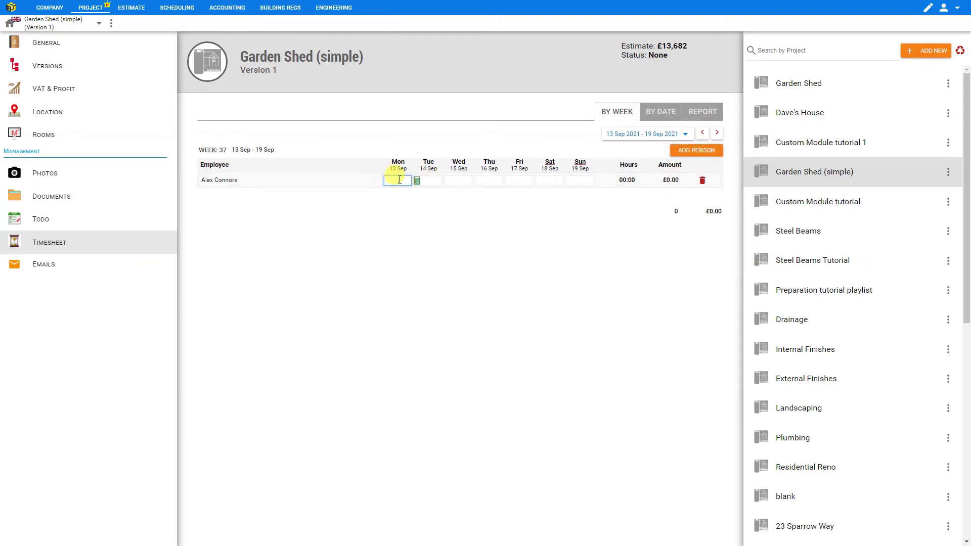
pyautogui.click(441, 181)
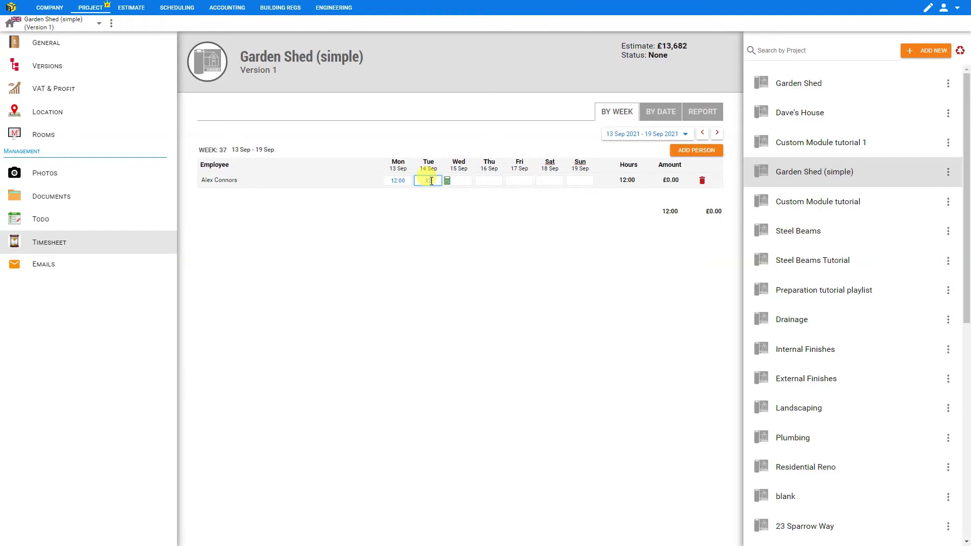
pyautogui.write('12')
pyautogui.click(458, 180)
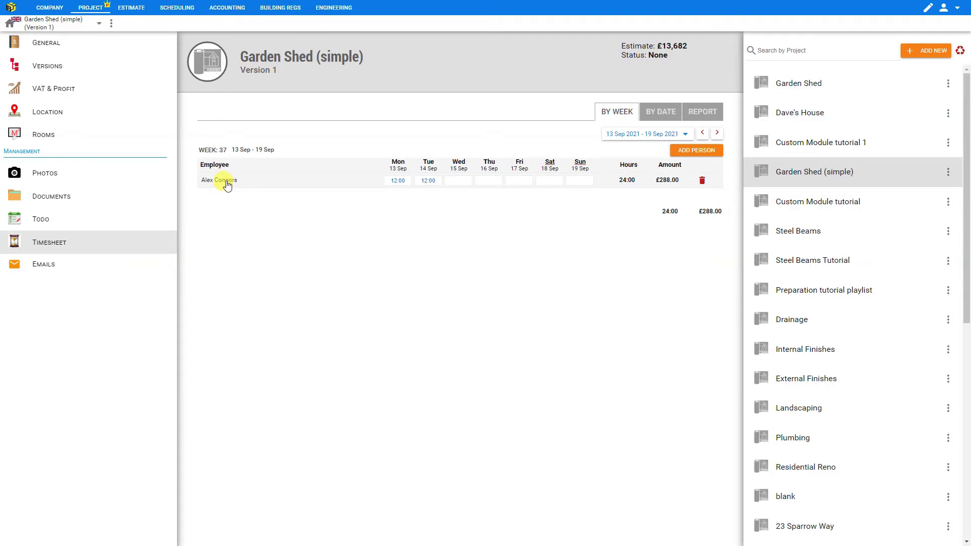
# Review the staff member's cross-project timesheet in Company Staff records, opening Monday's Renovations hours.
pyautogui.click(49, 8)
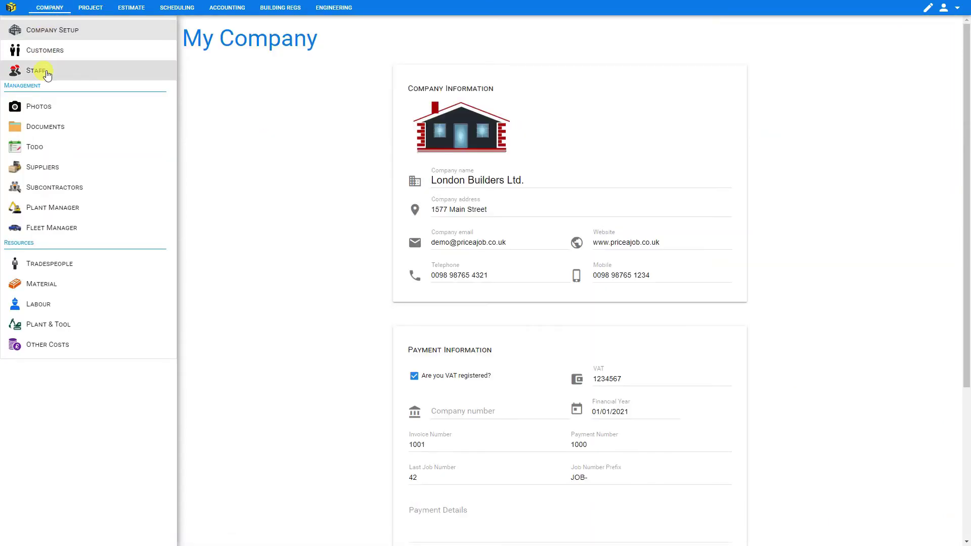
pyautogui.click(47, 75)
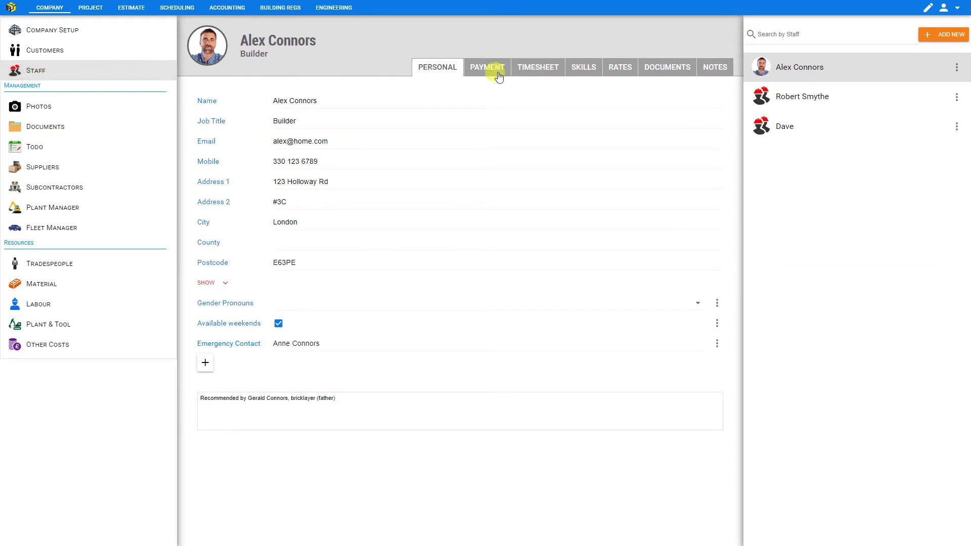
pyautogui.click(531, 69)
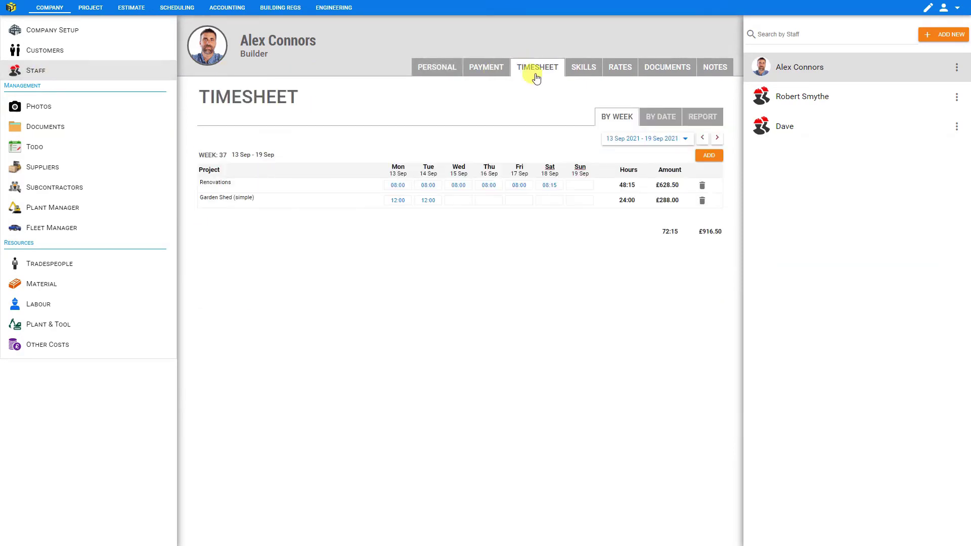
pyautogui.click(397, 186)
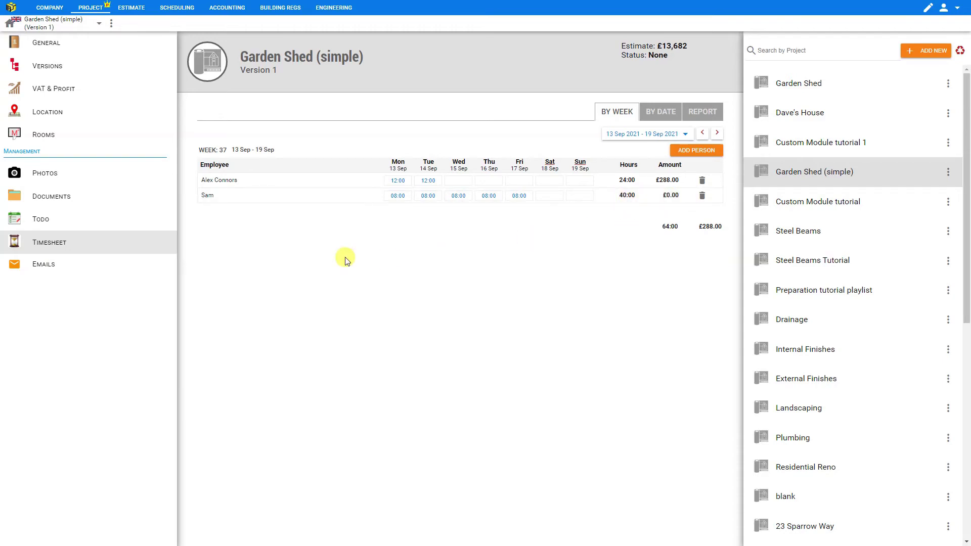
# Set the newest staff member's Normal Hours rate to 12 on their Rates tab.
pyautogui.click(40, 5)
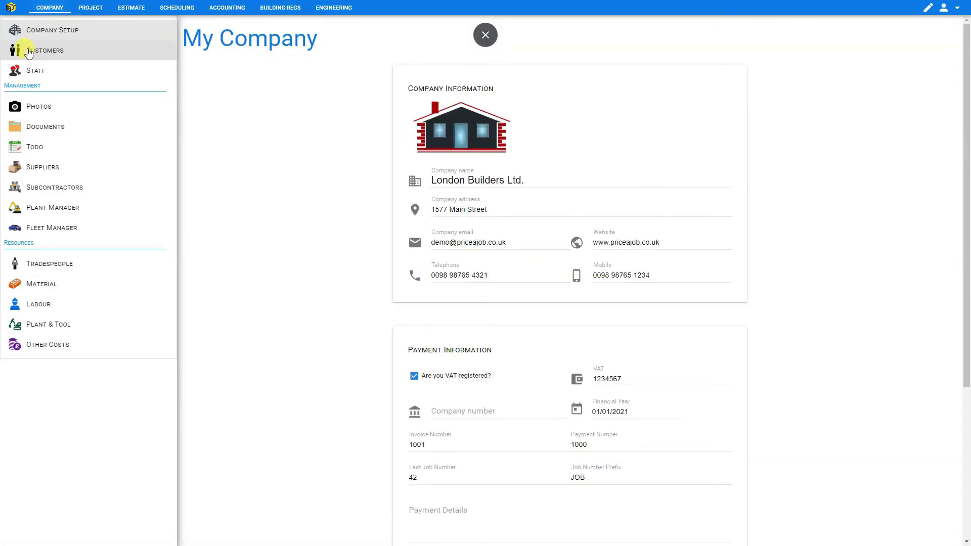
pyautogui.click(36, 72)
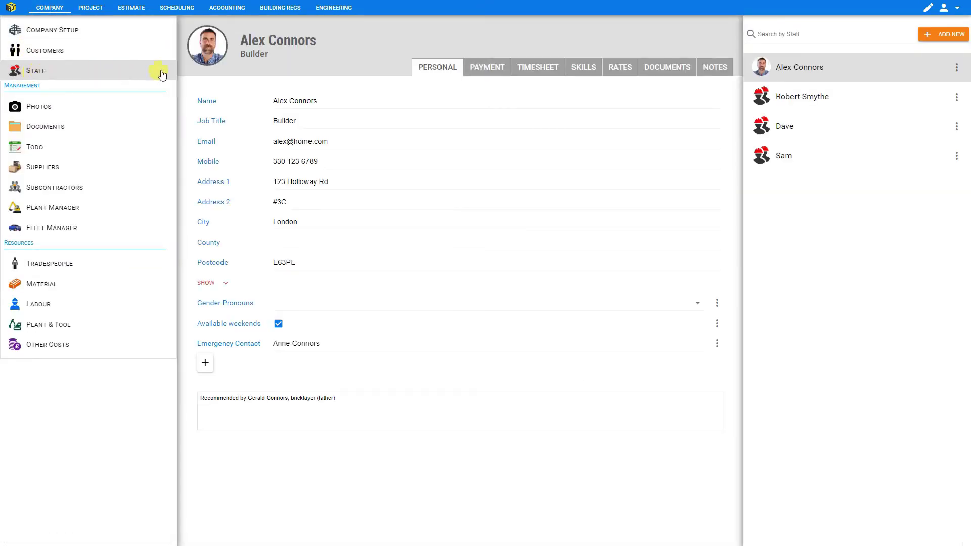
pyautogui.click(795, 161)
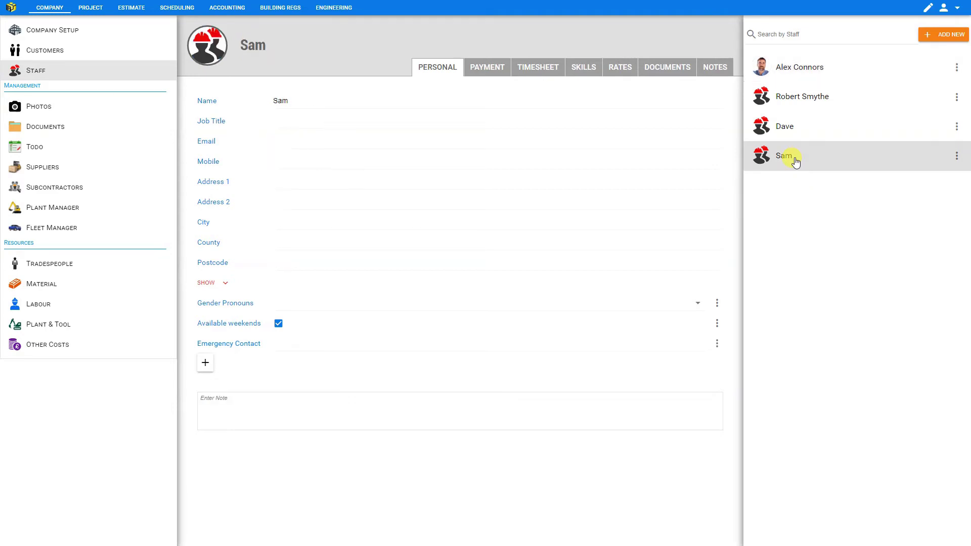
pyautogui.click(621, 69)
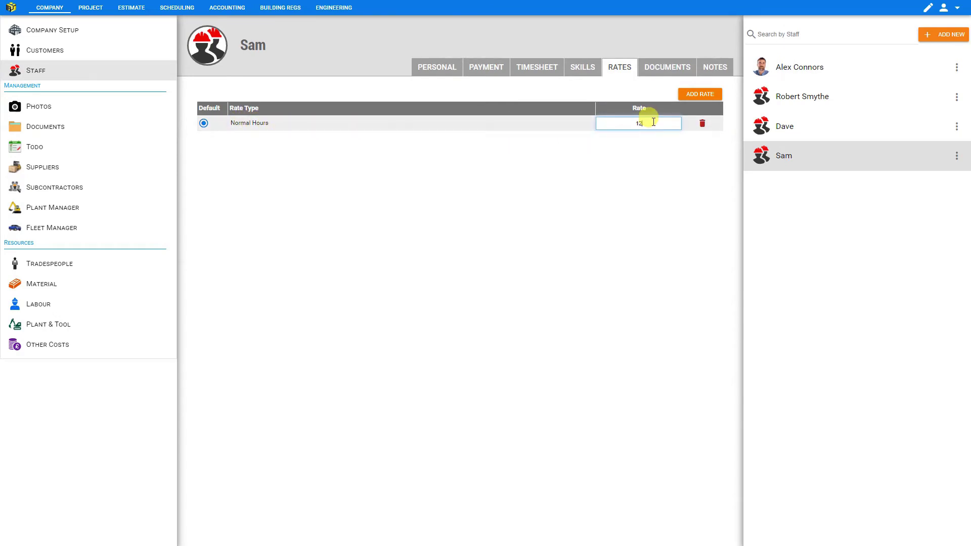
pyautogui.click(651, 161)
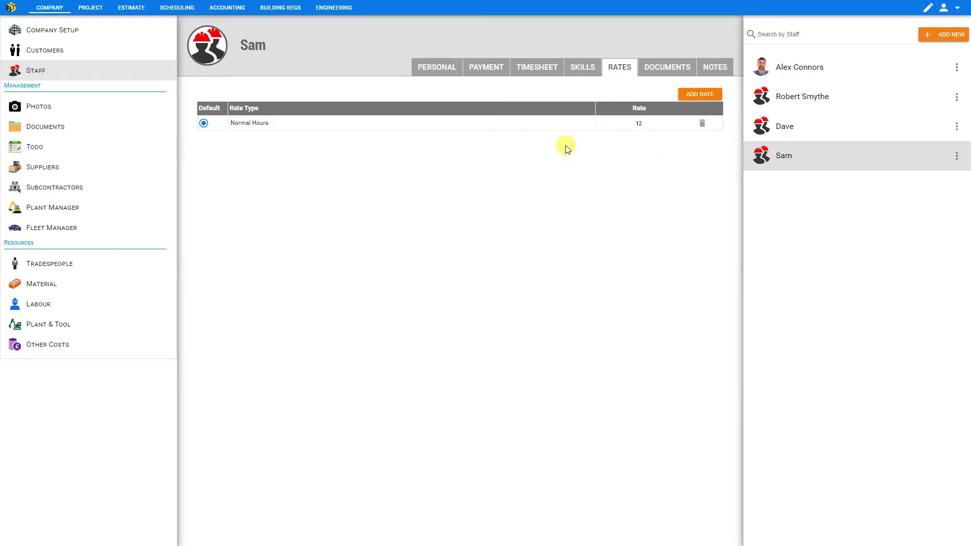
# Open the Garden Shed (simple) project's timesheet and delete the second worker's row for this week.
pyautogui.click(91, 9)
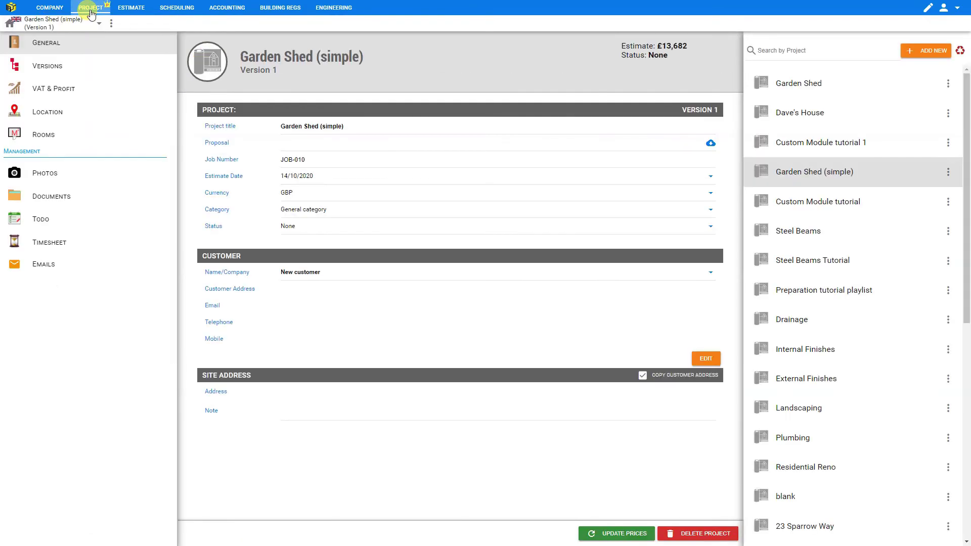
pyautogui.click(73, 244)
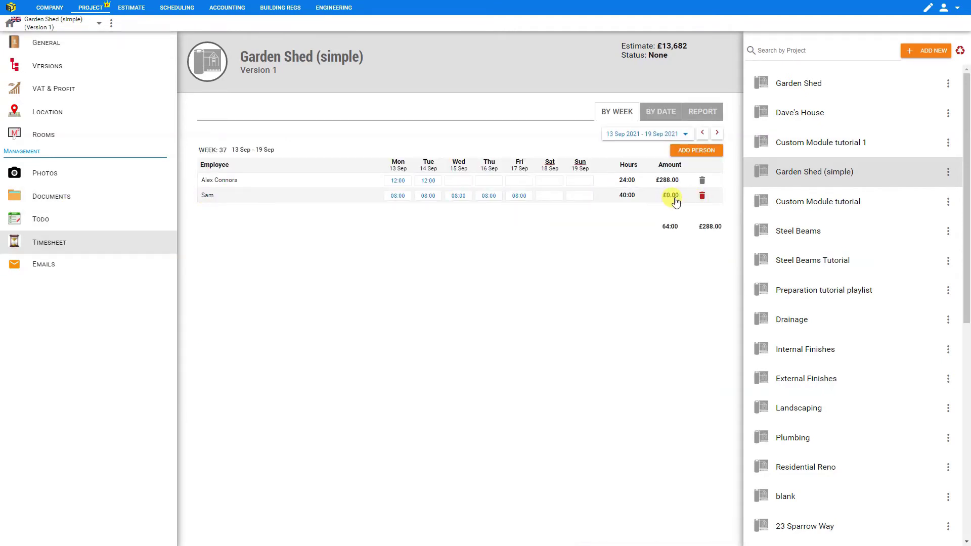
pyautogui.click(556, 197)
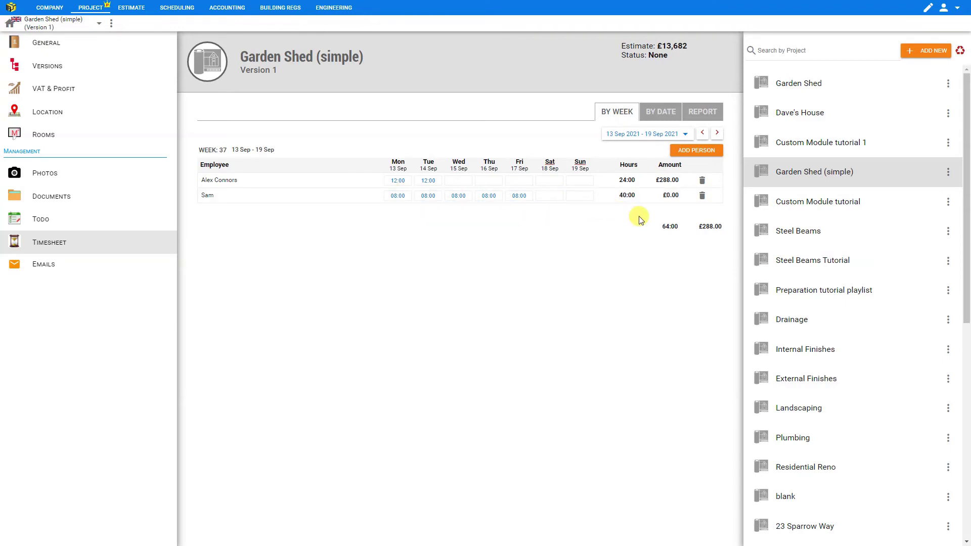
pyautogui.click(702, 197)
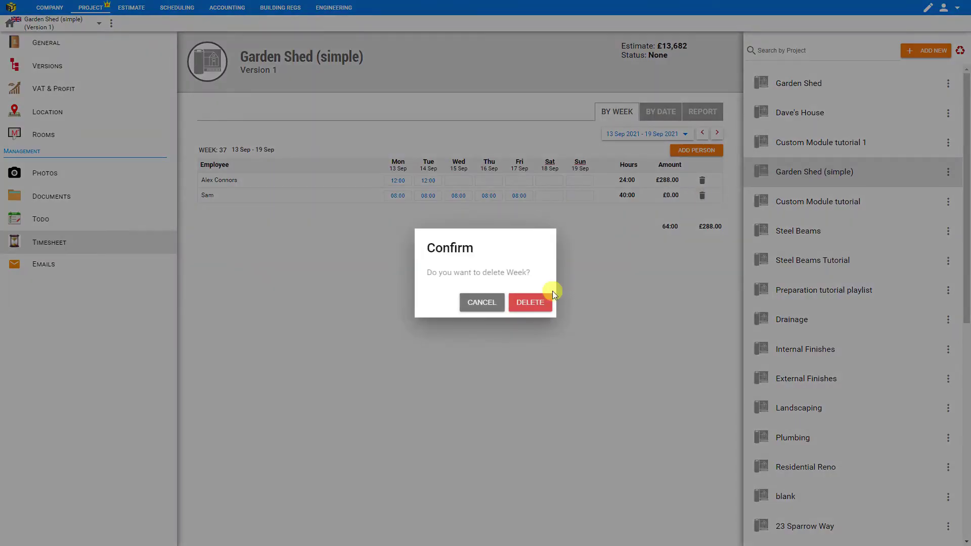
pyautogui.click(531, 303)
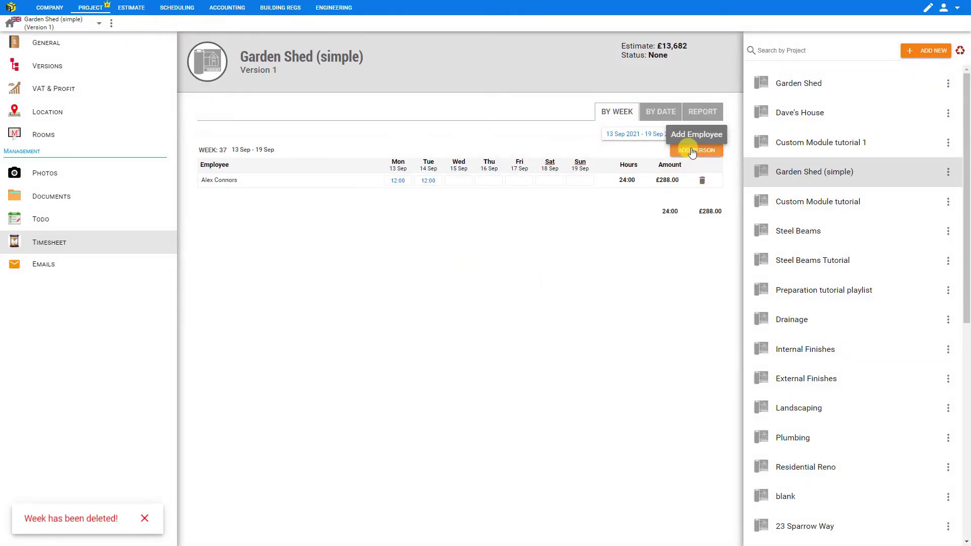
# Add the second worker back to the timesheet and enter 8 hours for each weekday.
pyautogui.click(692, 152)
pyautogui.click(694, 233)
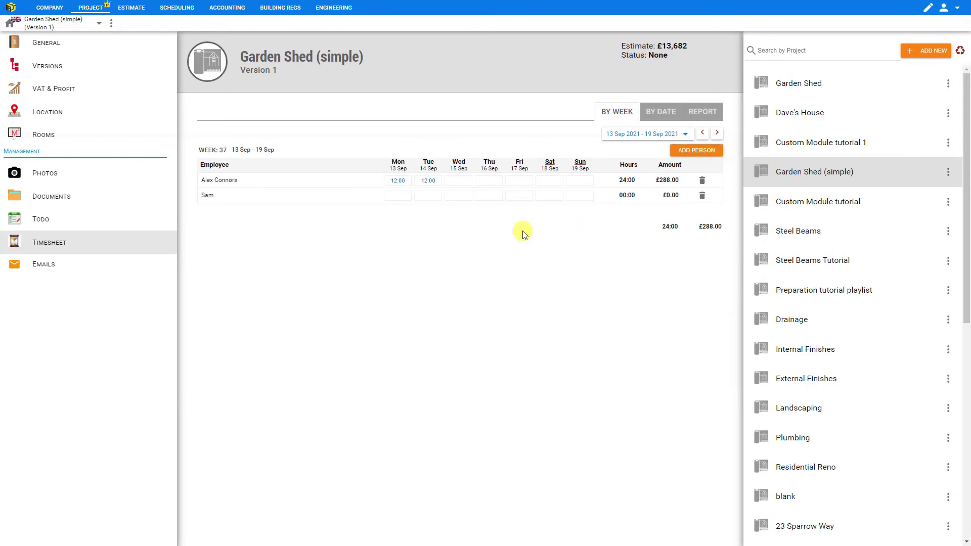
pyautogui.click(390, 195)
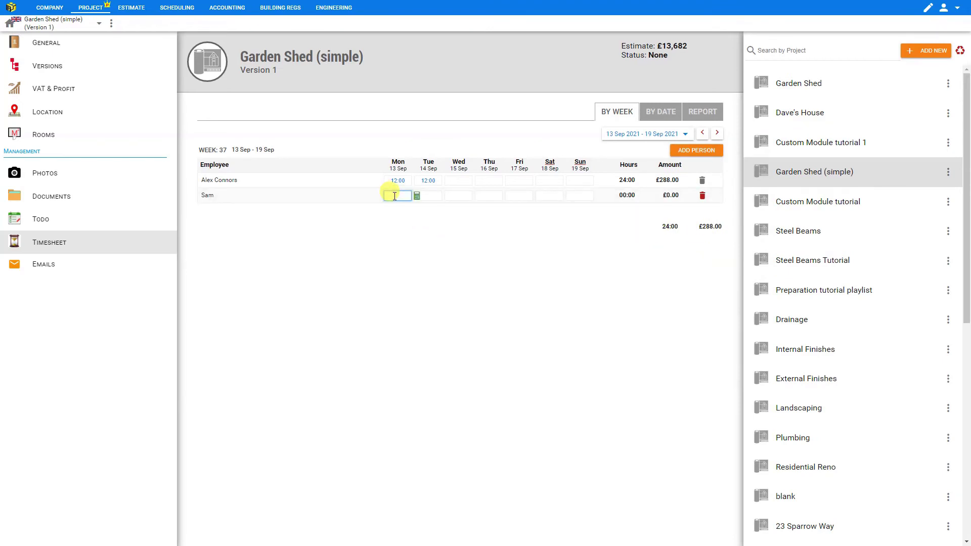
pyautogui.write('8')
pyautogui.press('Tab')
pyautogui.press('Tab')
pyautogui.write('8')
pyautogui.press('Tab')
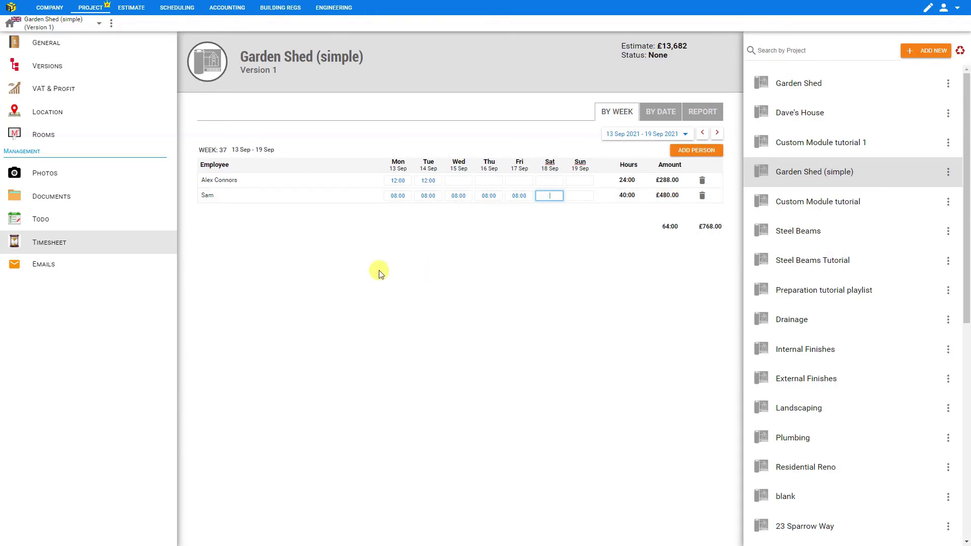
# Open the accounting timesheet and filter it to All Projects.
pyautogui.click(227, 8)
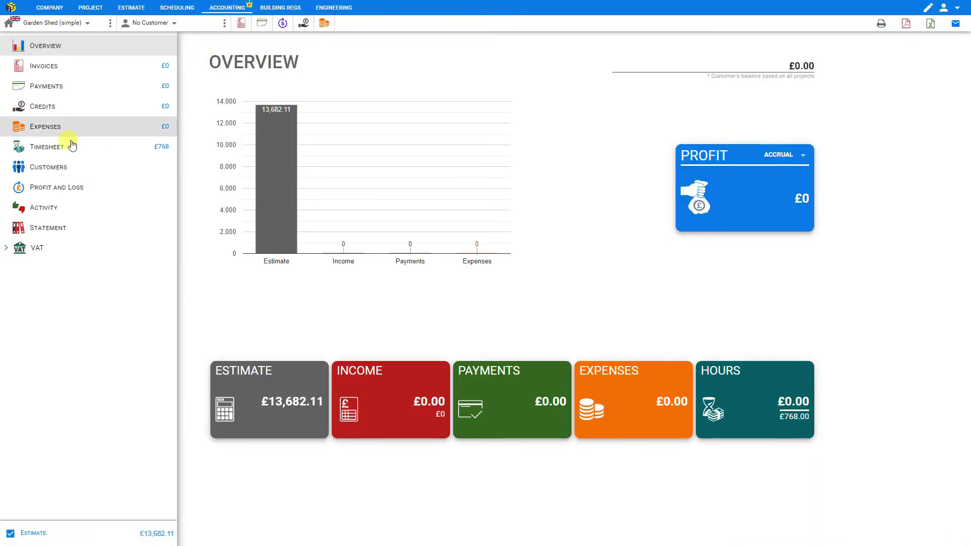
pyautogui.click(48, 150)
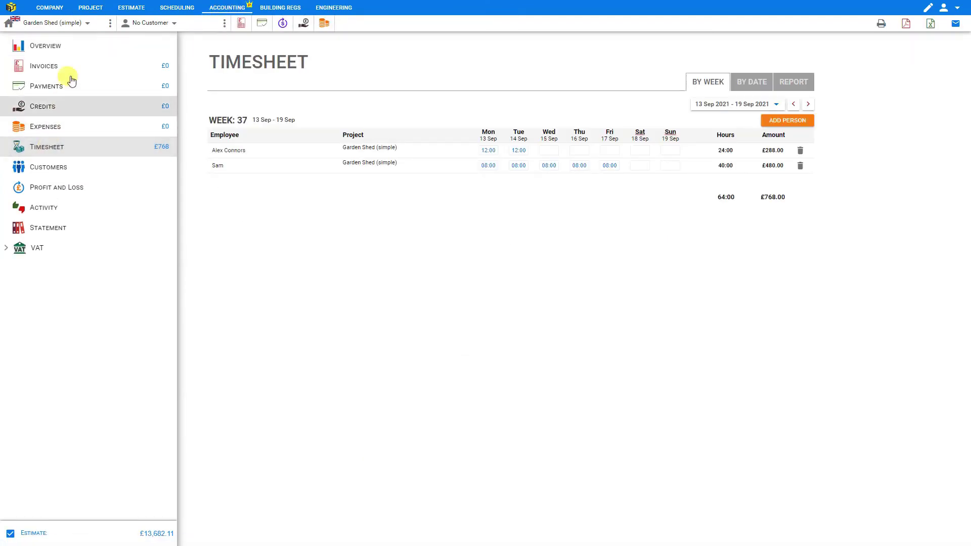
pyautogui.click(85, 28)
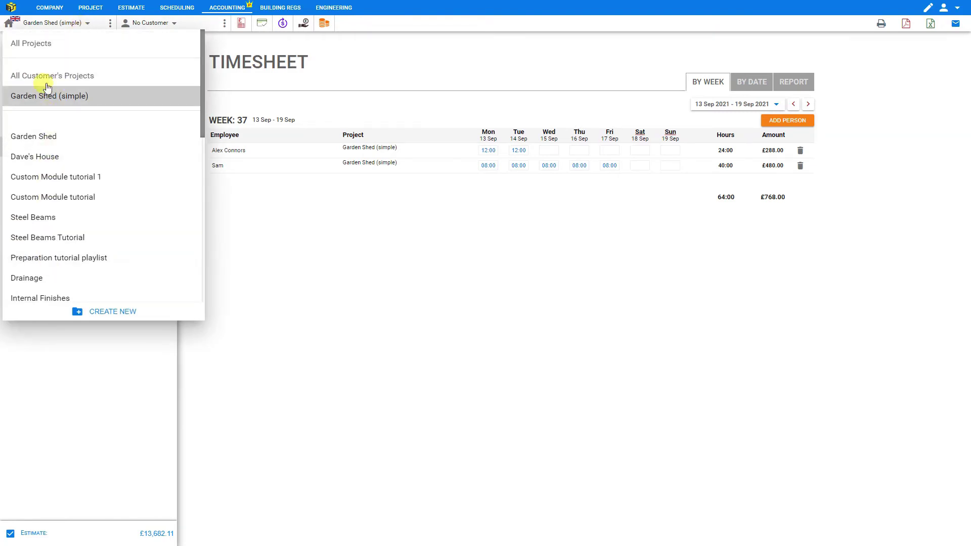
pyautogui.click(44, 53)
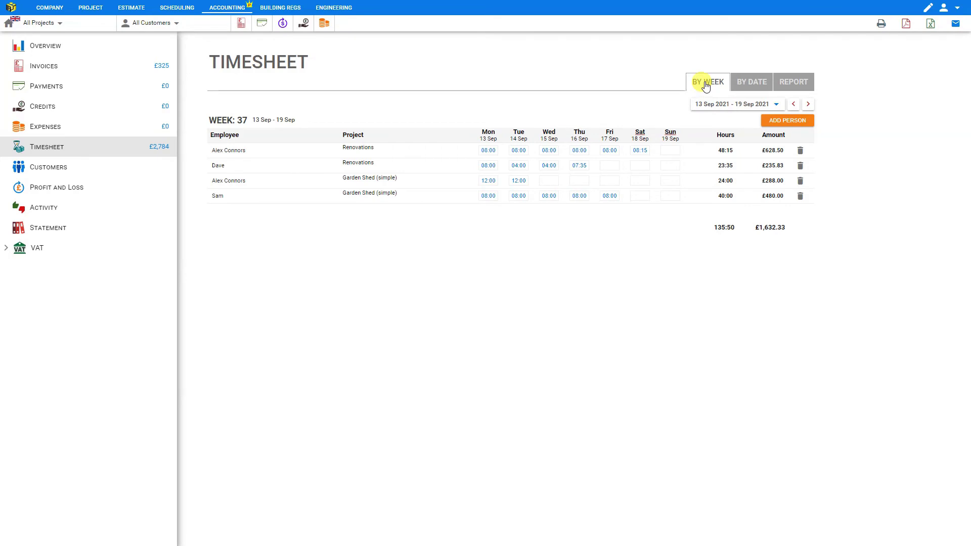
# Switch the timesheet to the daily view for 15 Sep 2021.
pyautogui.click(728, 104)
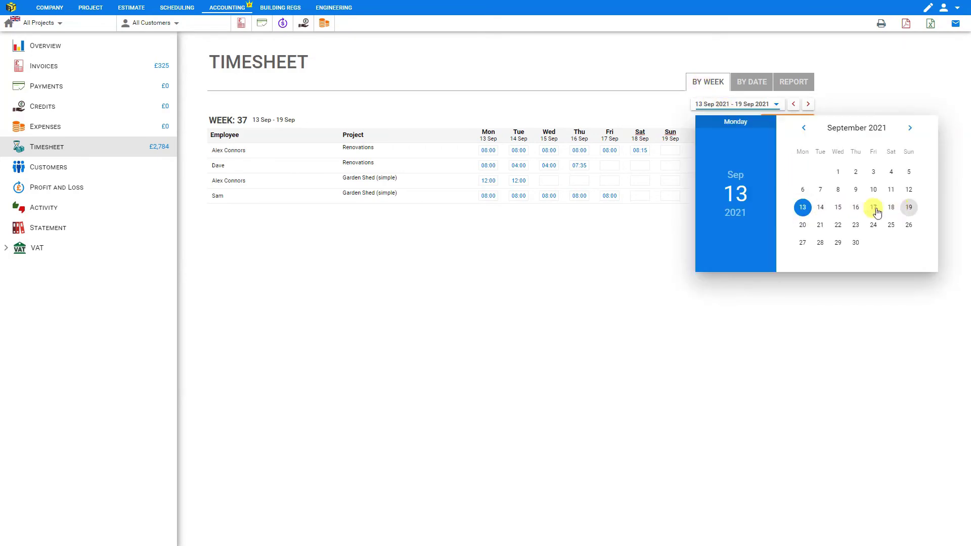
pyautogui.click(666, 75)
pyautogui.click(755, 82)
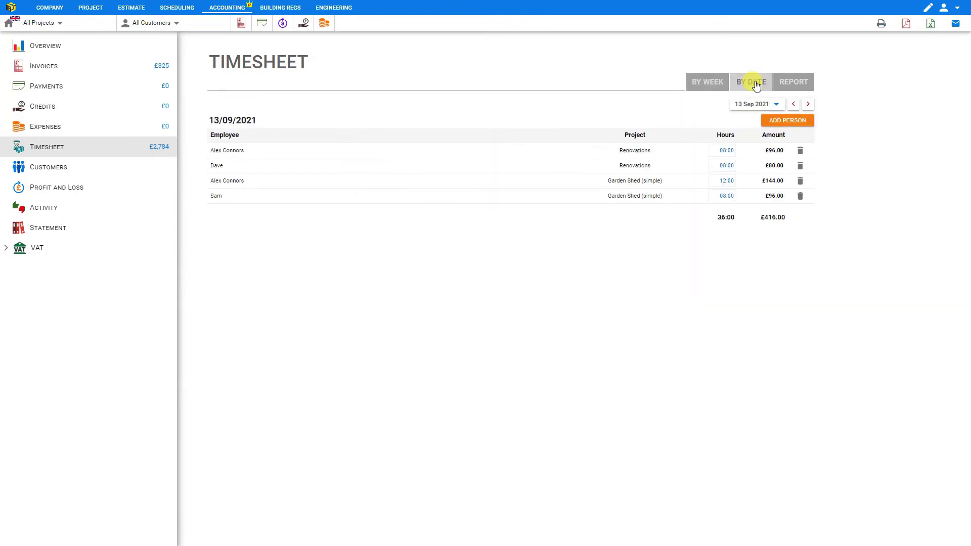
pyautogui.click(769, 109)
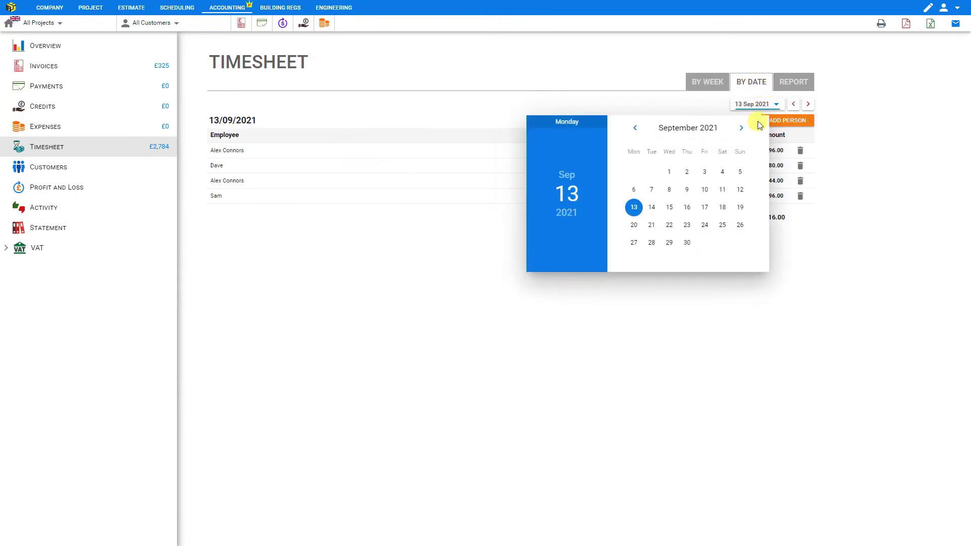
pyautogui.click(671, 207)
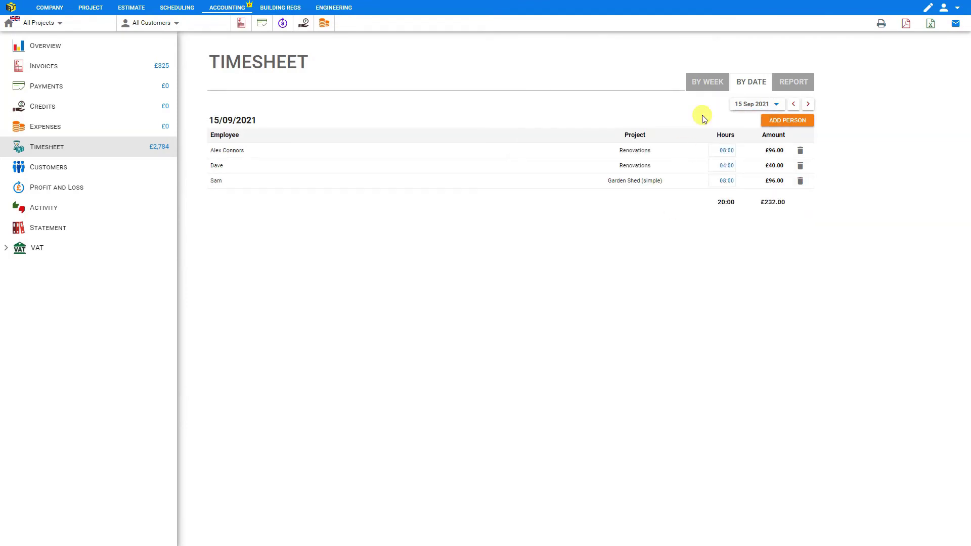
# Switch to the timesheet report and check its start and end date calendars without changes.
pyautogui.click(797, 88)
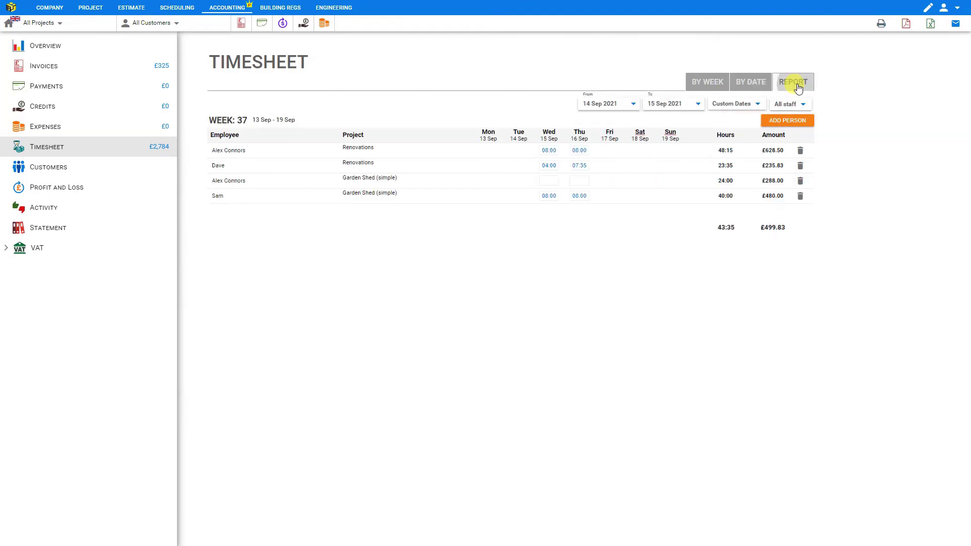
pyautogui.click(632, 109)
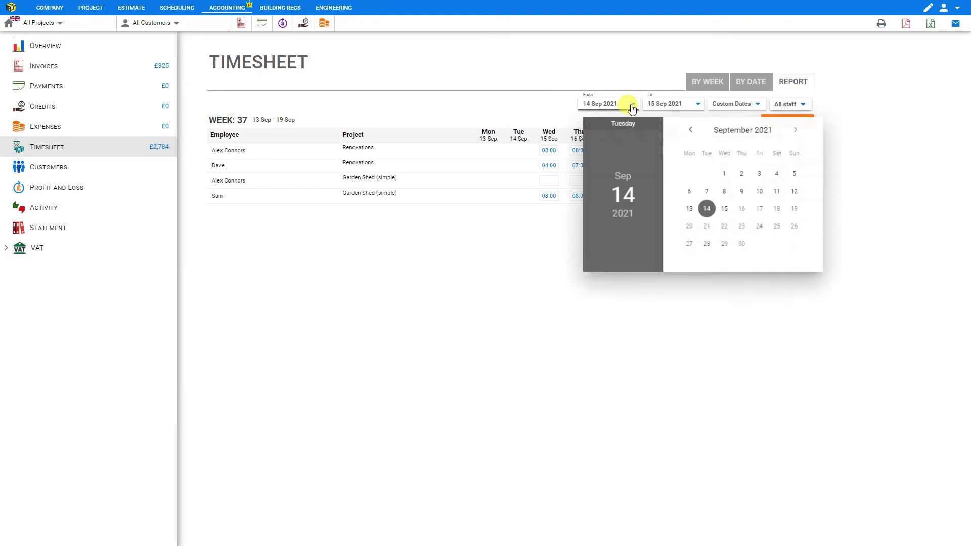
pyautogui.click(662, 104)
pyautogui.click(682, 105)
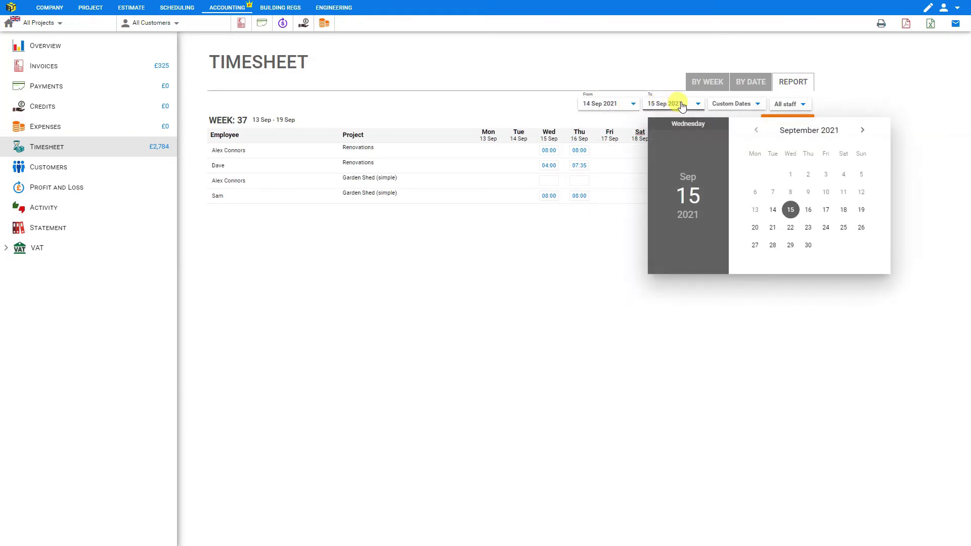
pyautogui.click(682, 106)
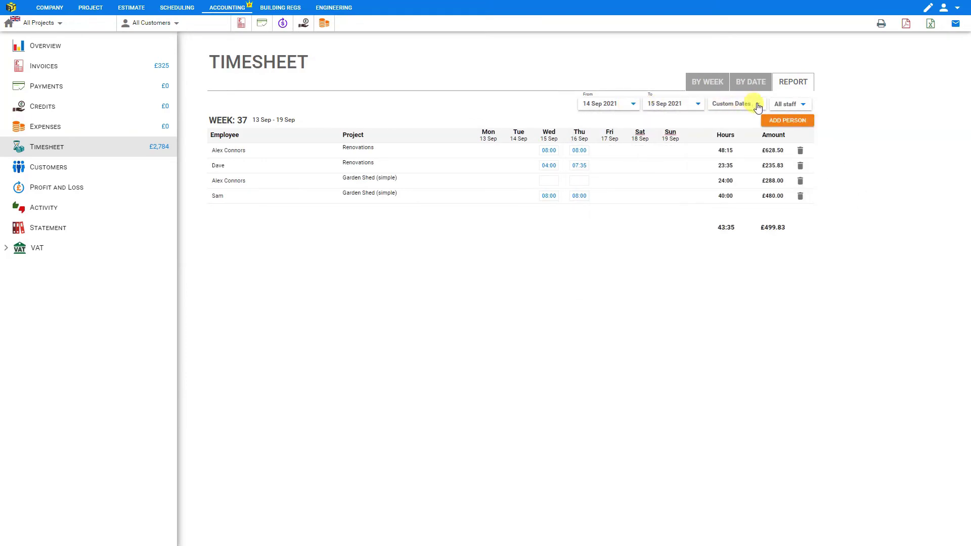
# Try the last week and last month report periods, settle on the fiscal year, then show the staff list.
pyautogui.click(757, 105)
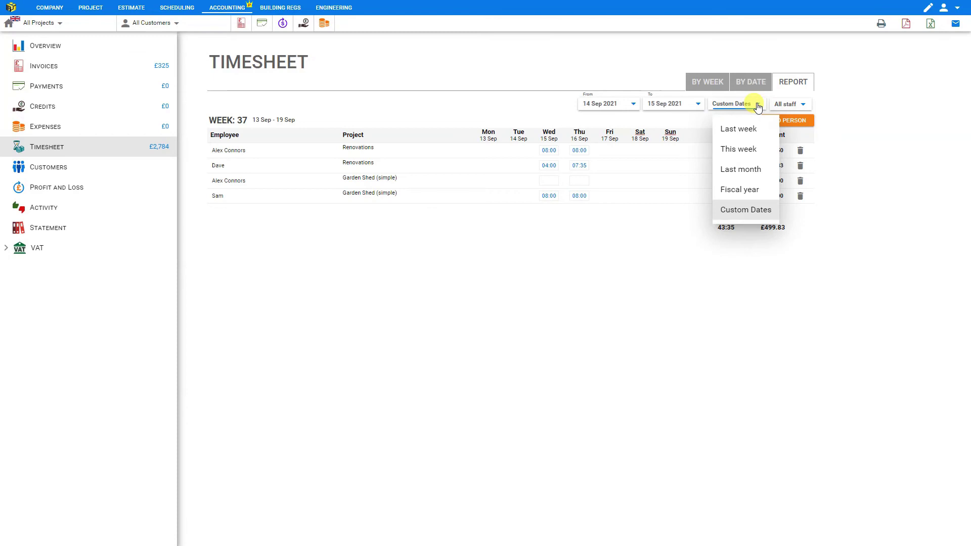
pyautogui.click(753, 131)
pyautogui.click(757, 103)
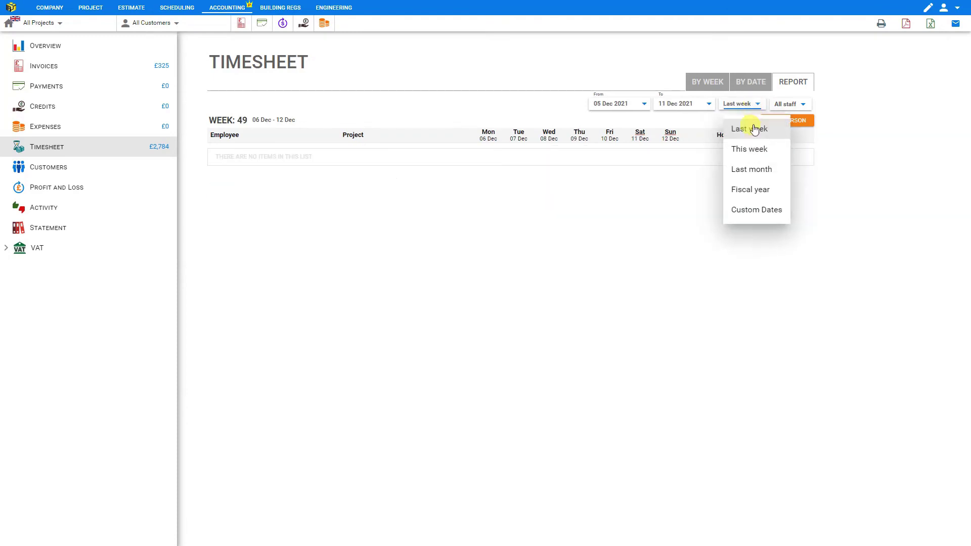
pyautogui.click(752, 169)
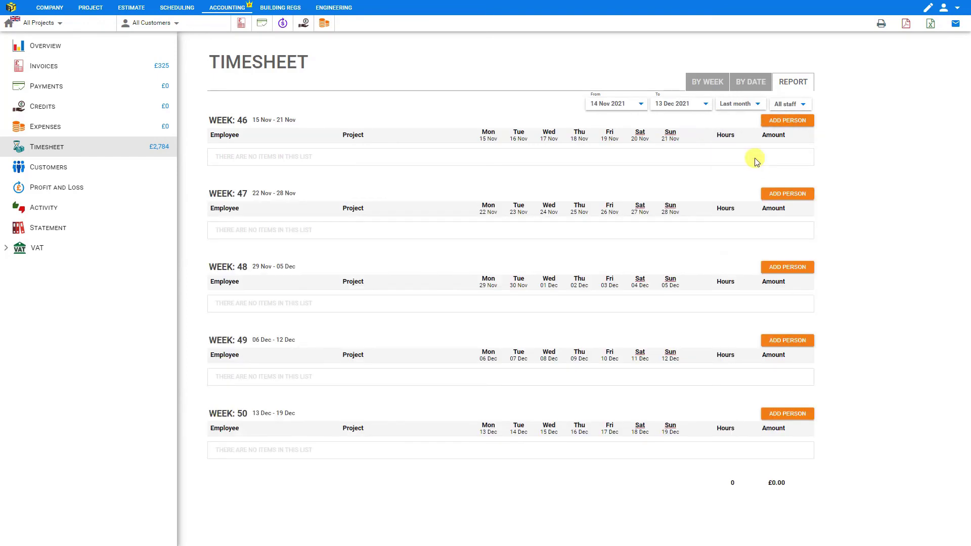
pyautogui.click(745, 106)
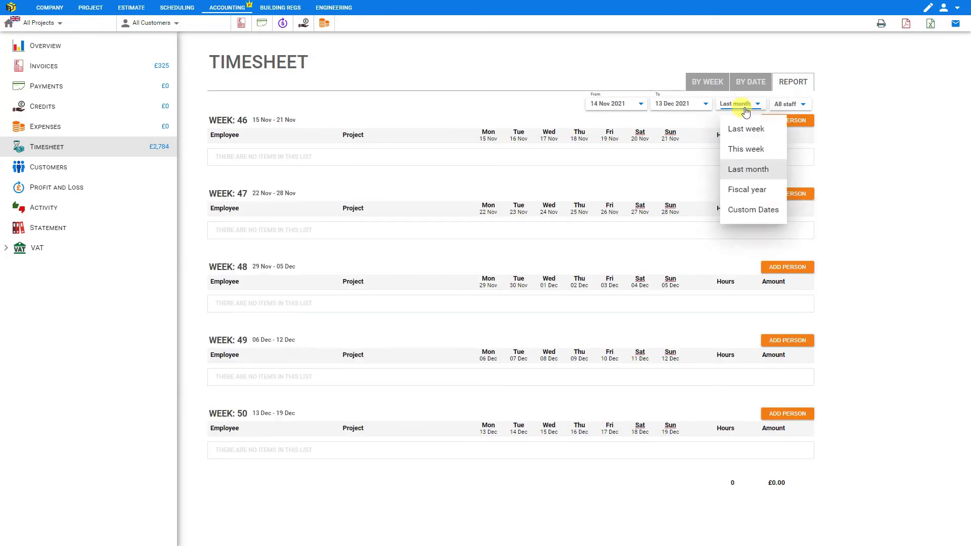
pyautogui.click(752, 191)
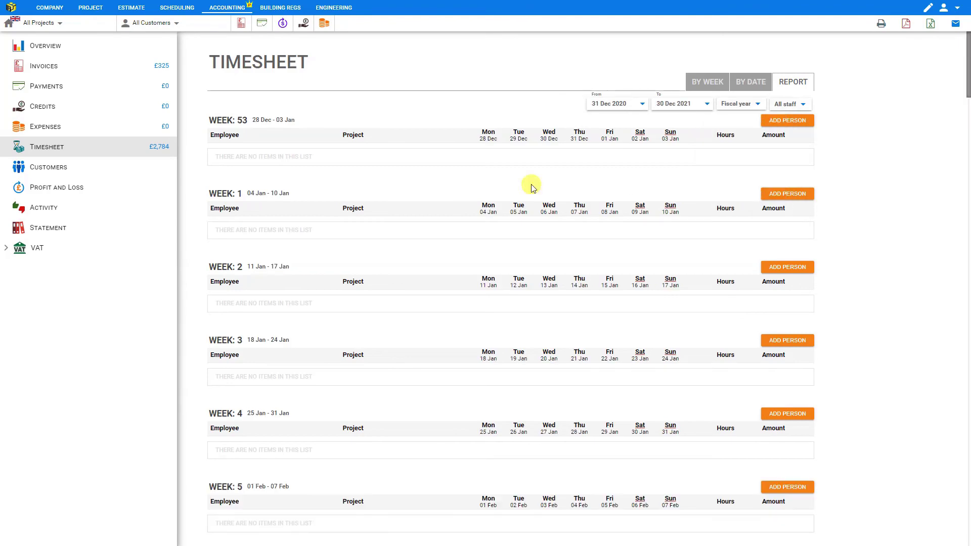
pyautogui.scroll(-20, 402, 167)
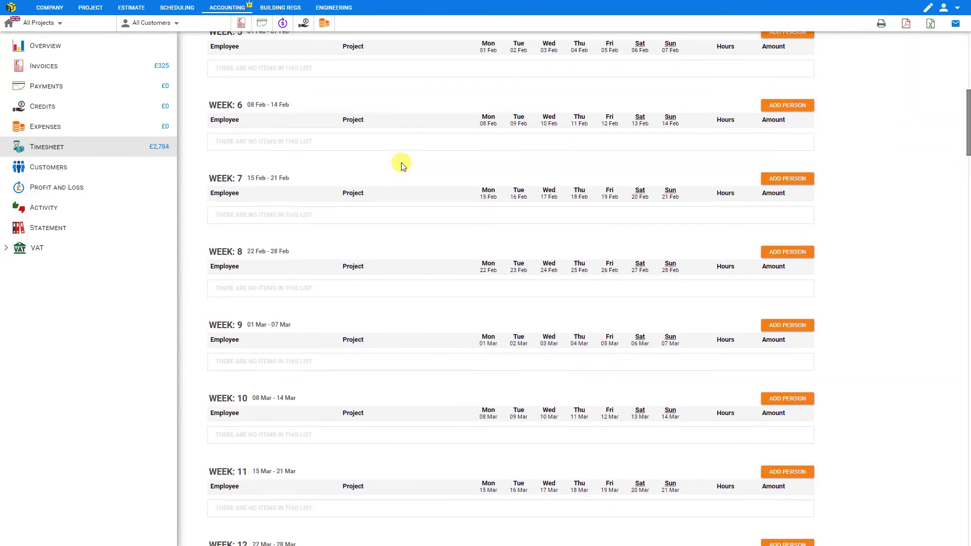
pyautogui.scroll(20, 402, 167)
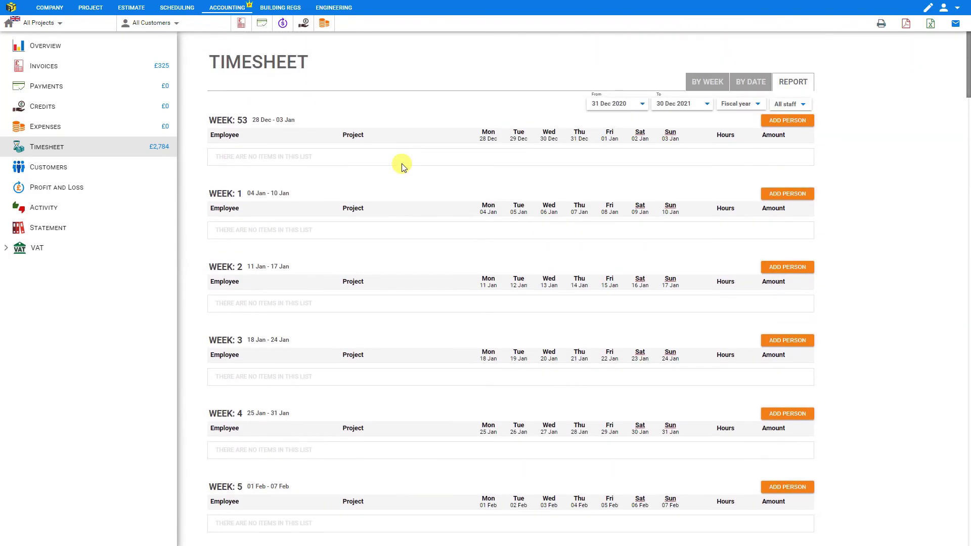
pyautogui.click(803, 104)
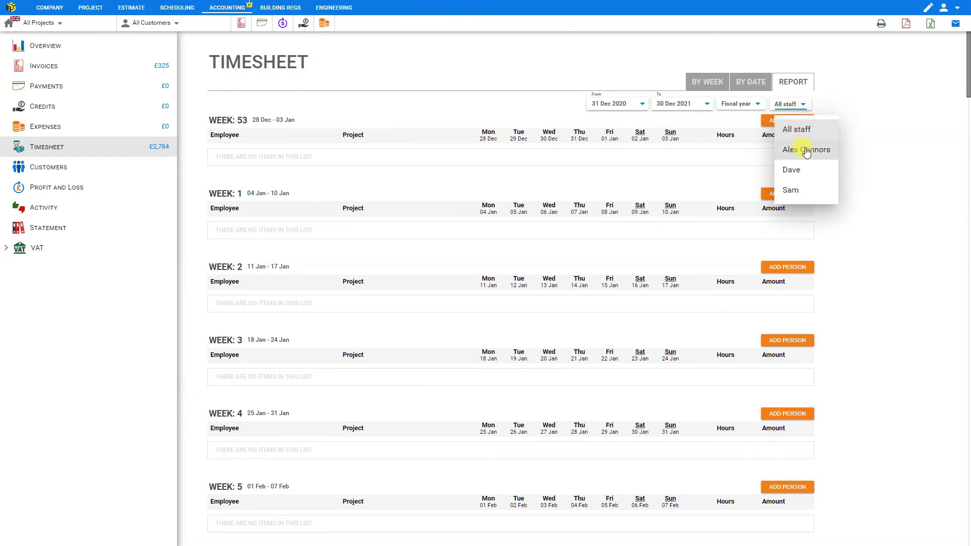
# Return the timesheet to weekly view, then start a new invoice and bring up its Estimate Summary.
pyautogui.click(703, 83)
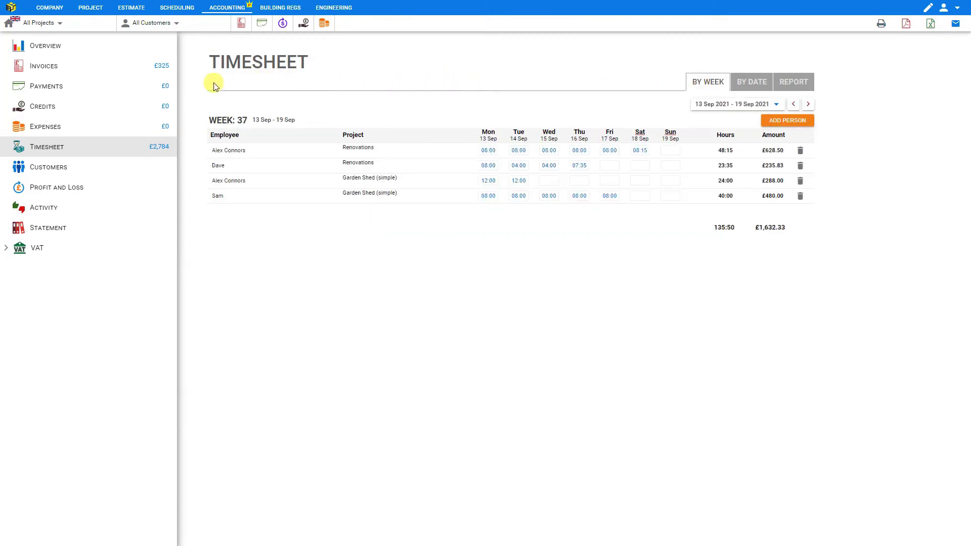
pyautogui.click(41, 71)
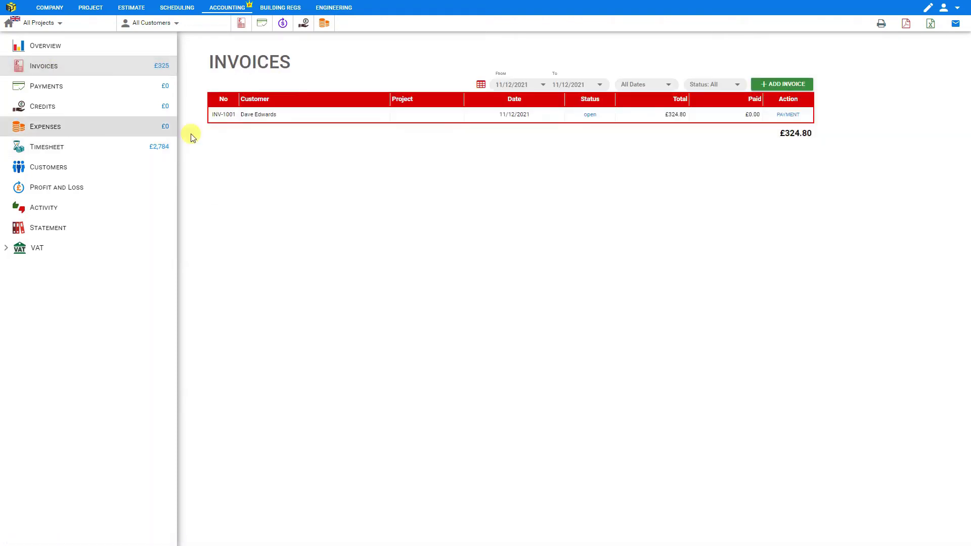
pyautogui.click(781, 86)
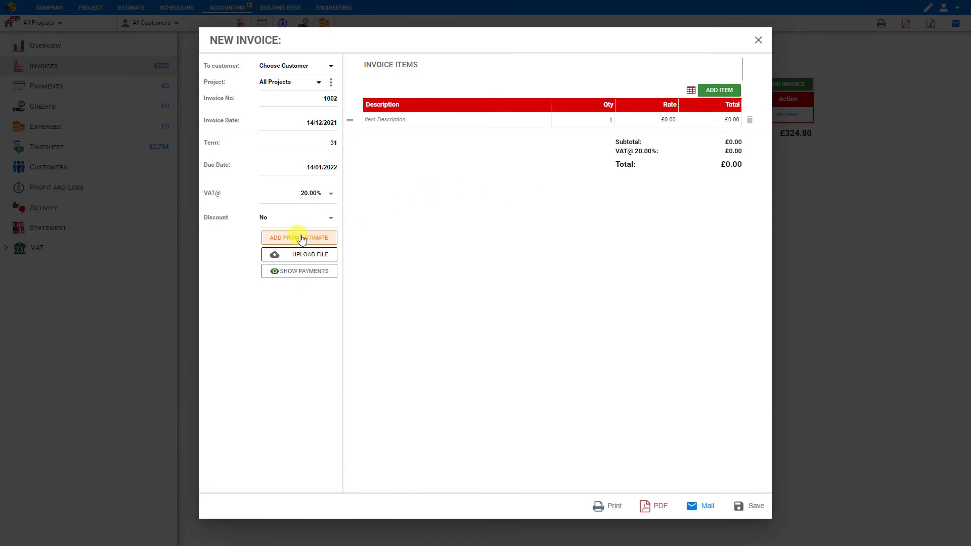
pyautogui.click(300, 236)
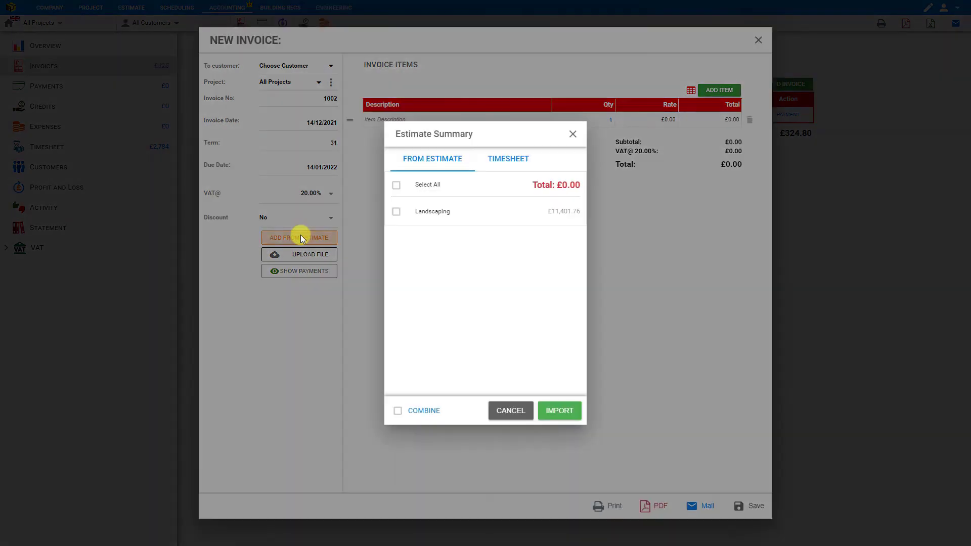
# Import from timesheet hours for the employee, dated 13/09/2021 to 19/12/2021.
pyautogui.click(513, 160)
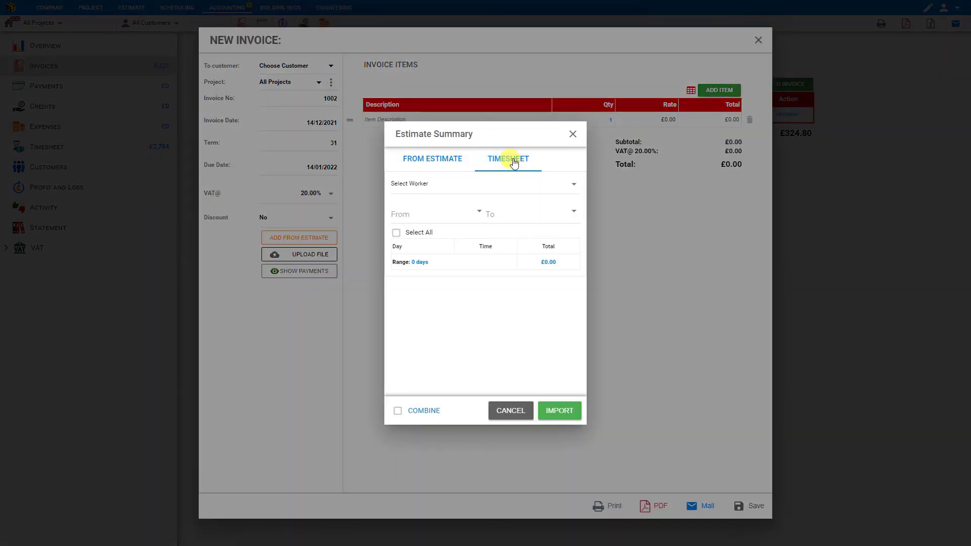
pyautogui.click(505, 187)
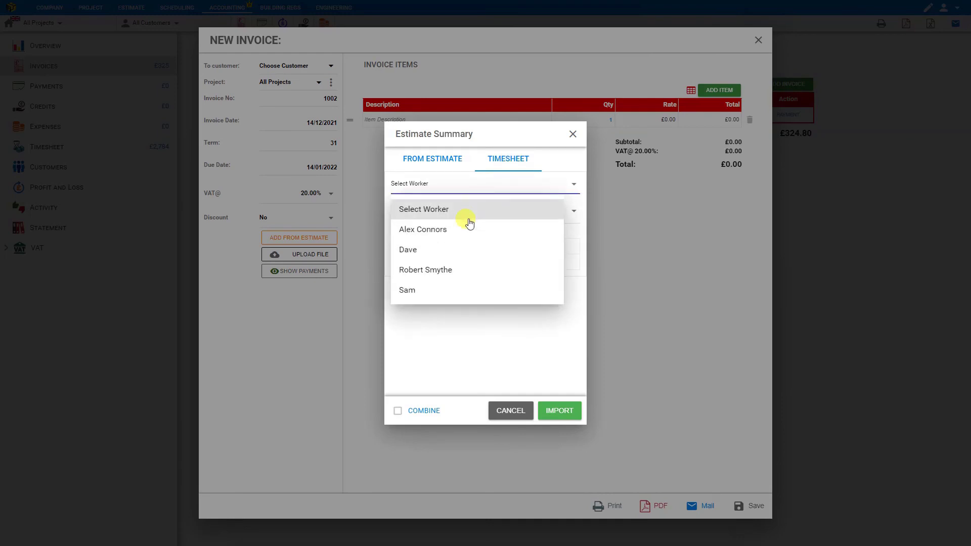
pyautogui.click(446, 232)
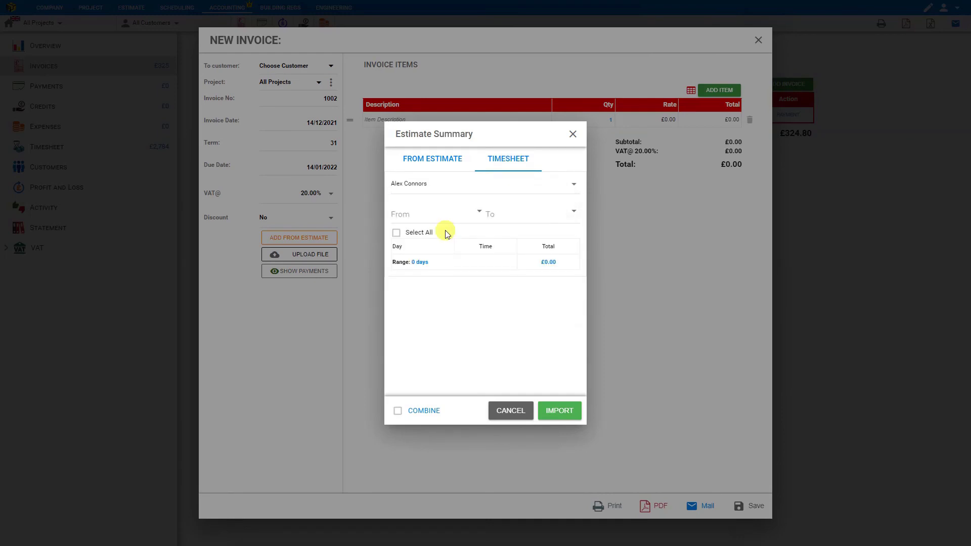
pyautogui.click(477, 214)
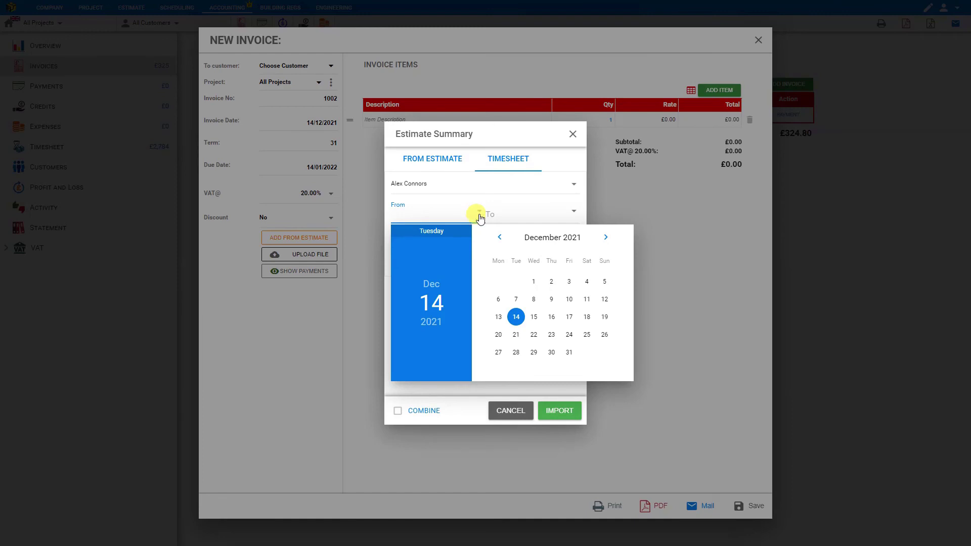
pyautogui.click(498, 237)
pyautogui.click(499, 237)
pyautogui.click(499, 237)
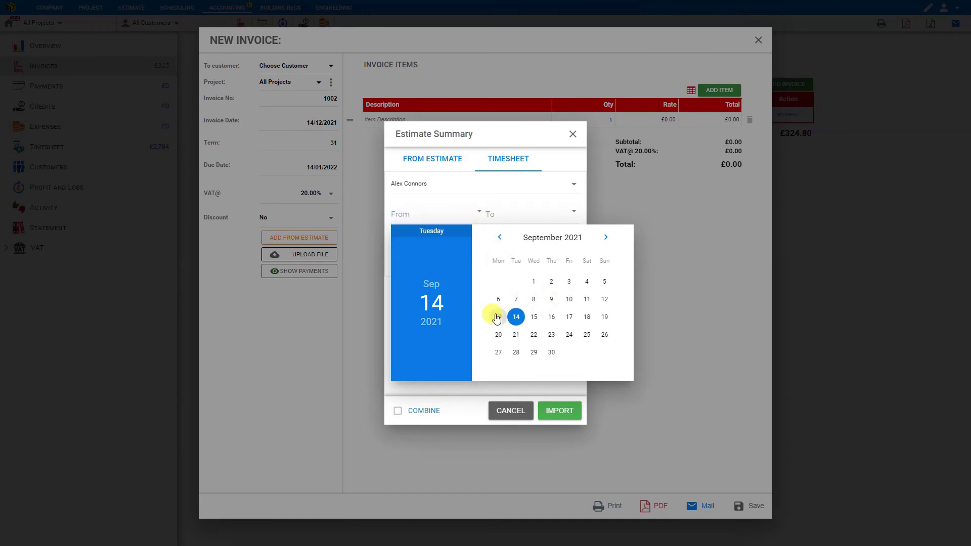
pyautogui.click(498, 317)
pyautogui.click(498, 221)
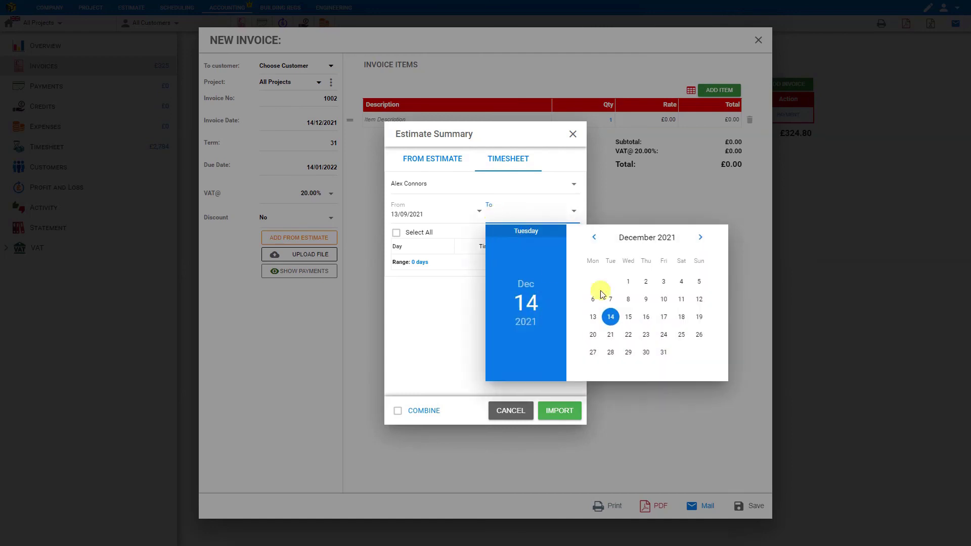
pyautogui.click(695, 317)
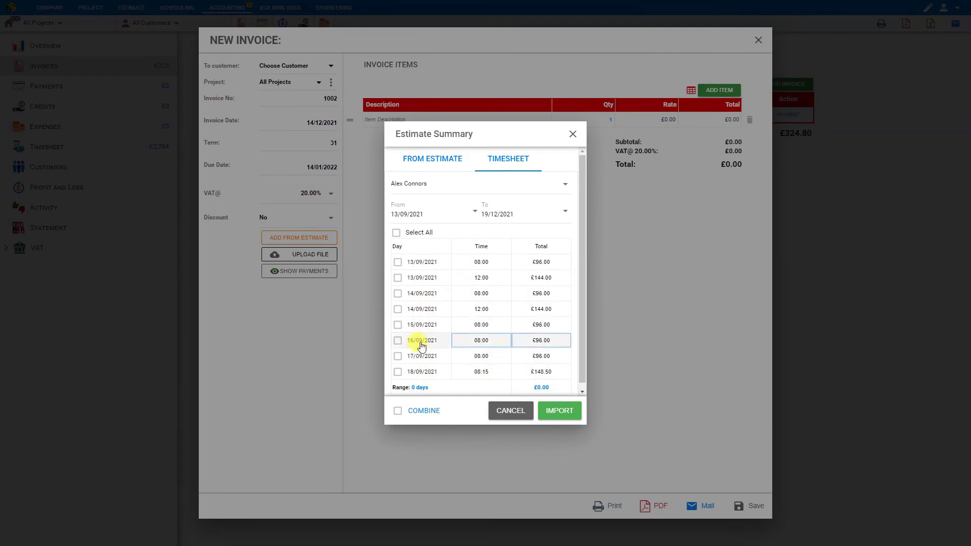
# Select all eight timesheet entries in the range, totalling £916.50.
pyautogui.click(397, 233)
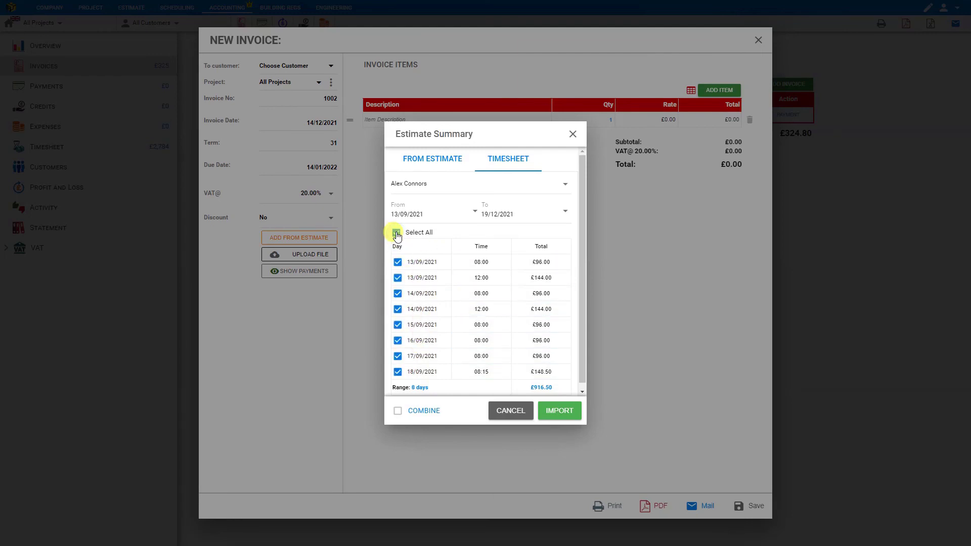
pyautogui.click(398, 261)
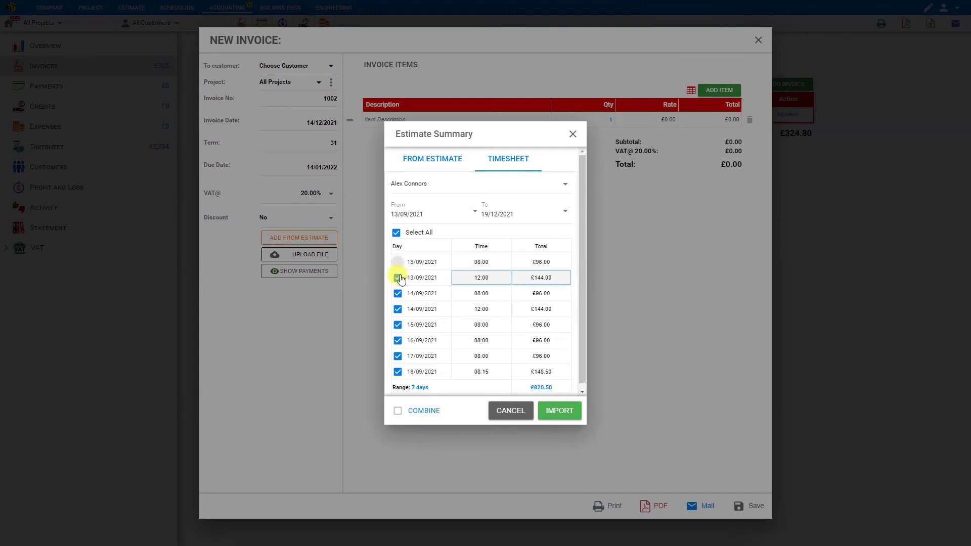
pyautogui.click(398, 278)
pyautogui.click(398, 294)
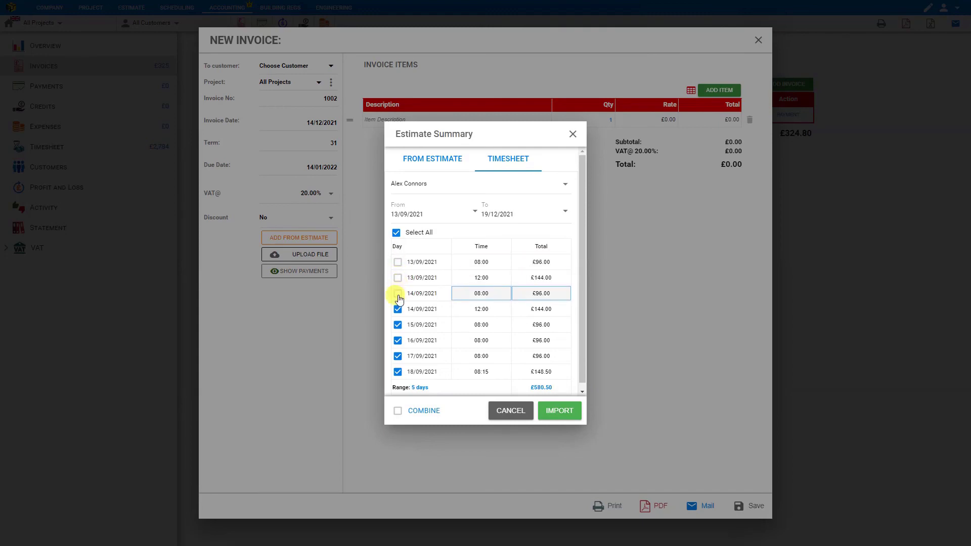
pyautogui.click(398, 278)
pyautogui.click(399, 263)
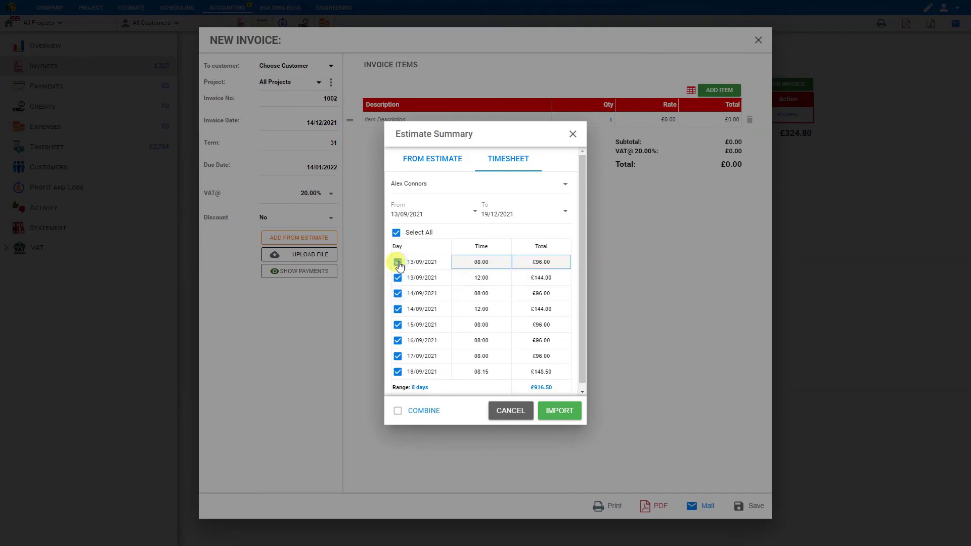
pyautogui.scroll(-1, 470, 273)
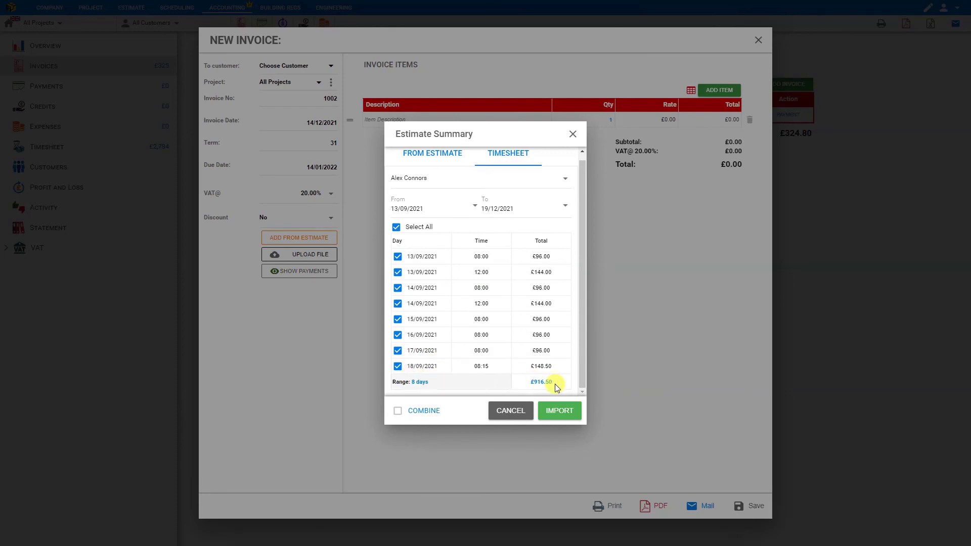
# Import the selected hours, bill the invoice to the customer and save it as INV-1002 for £1,099.80.
pyautogui.click(559, 410)
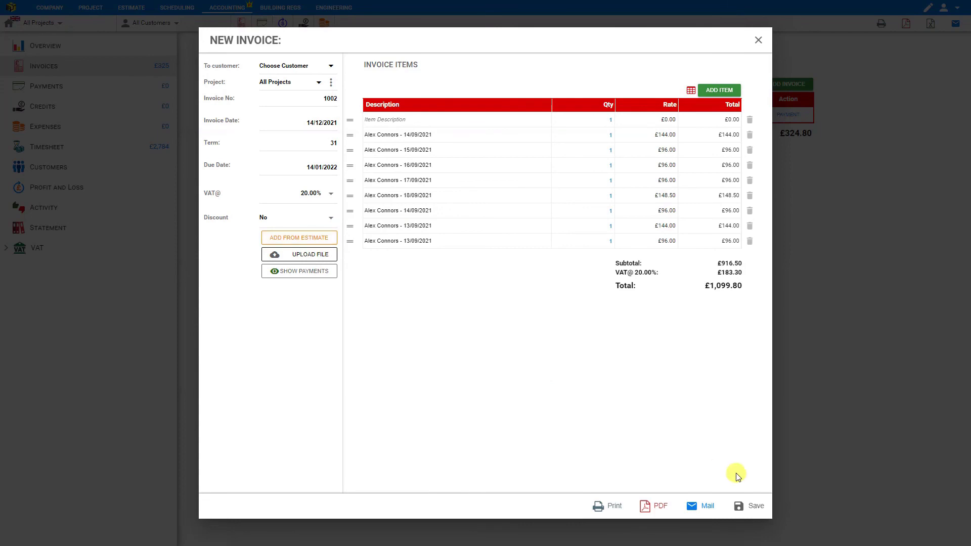
pyautogui.click(330, 66)
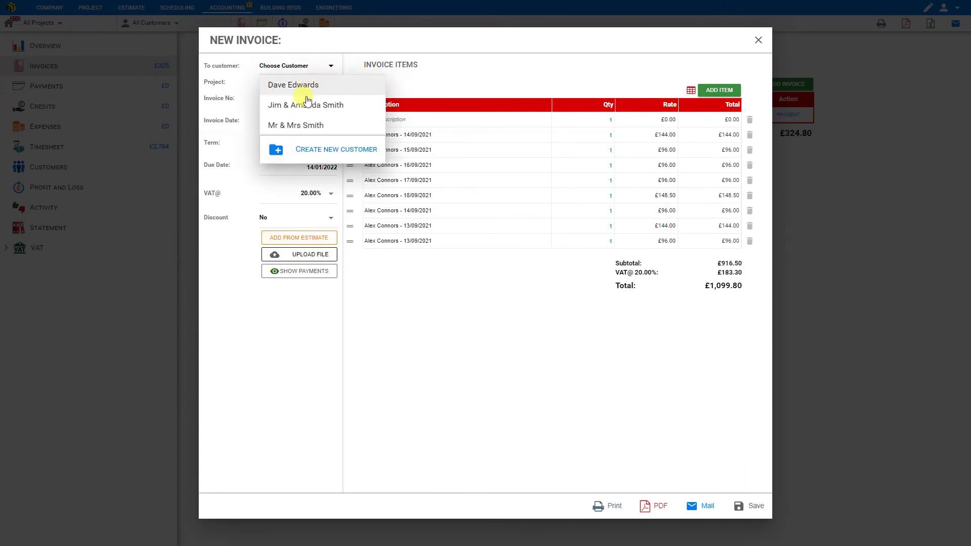
pyautogui.click(296, 124)
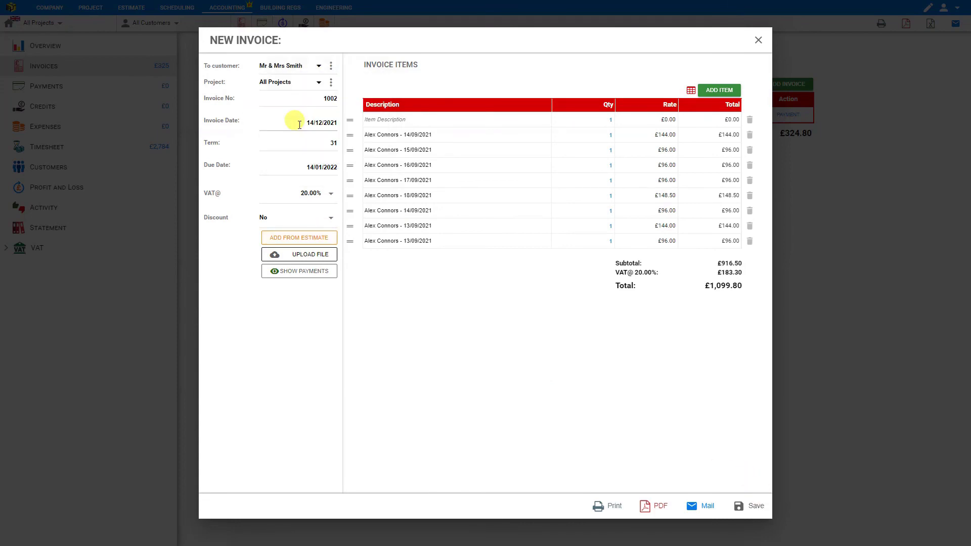
pyautogui.click(748, 506)
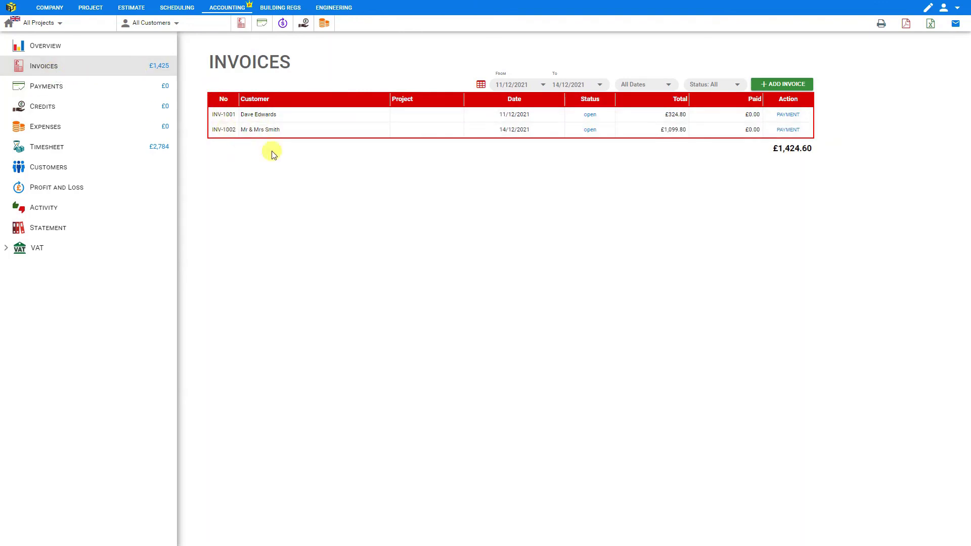
# Open INV-1002 and check its print, PDF and email previews, closing each one.
pyautogui.click(229, 131)
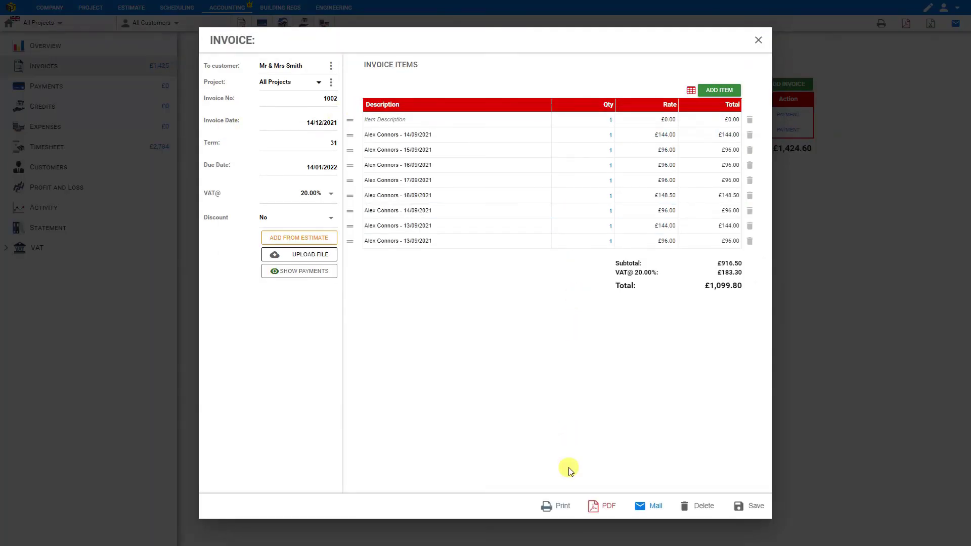
pyautogui.click(564, 506)
pyautogui.click(817, 39)
pyautogui.click(607, 505)
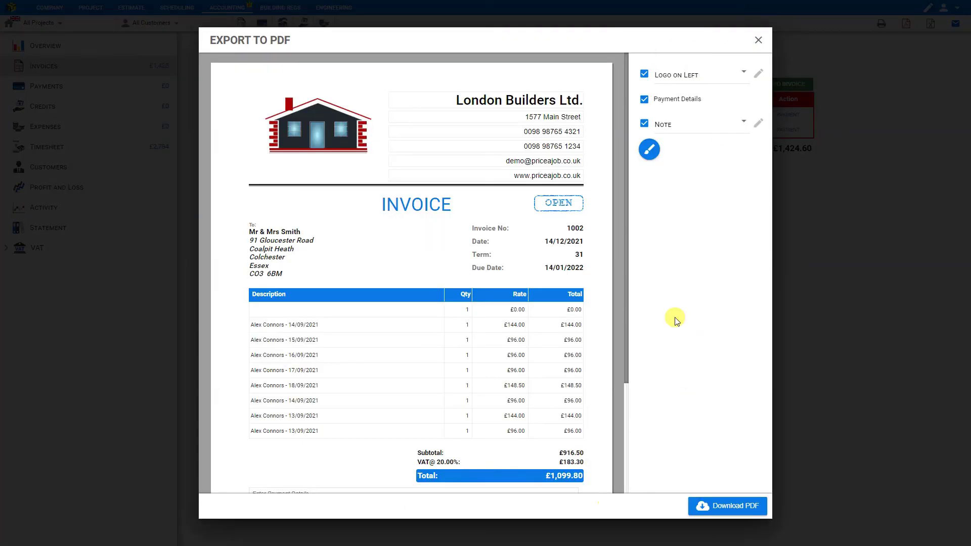
pyautogui.click(758, 40)
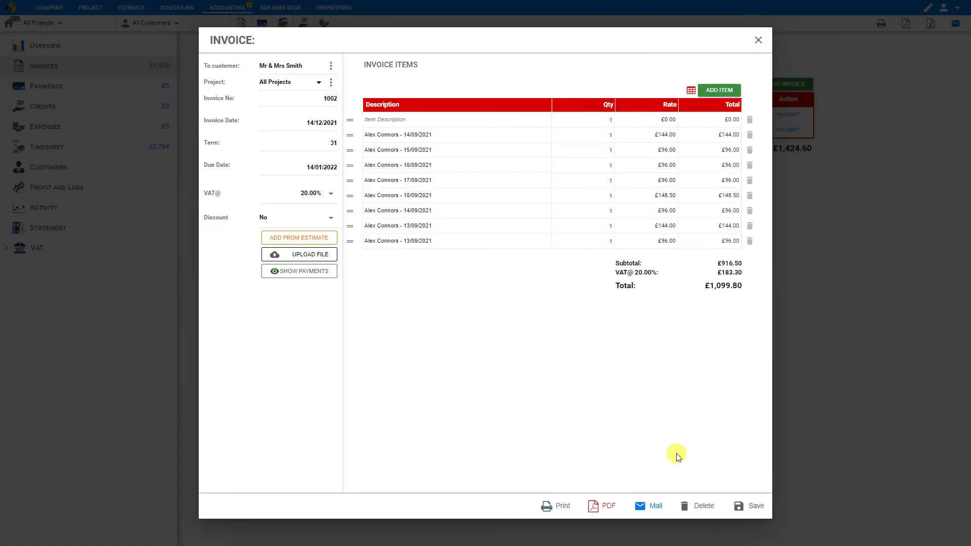
pyautogui.click(649, 505)
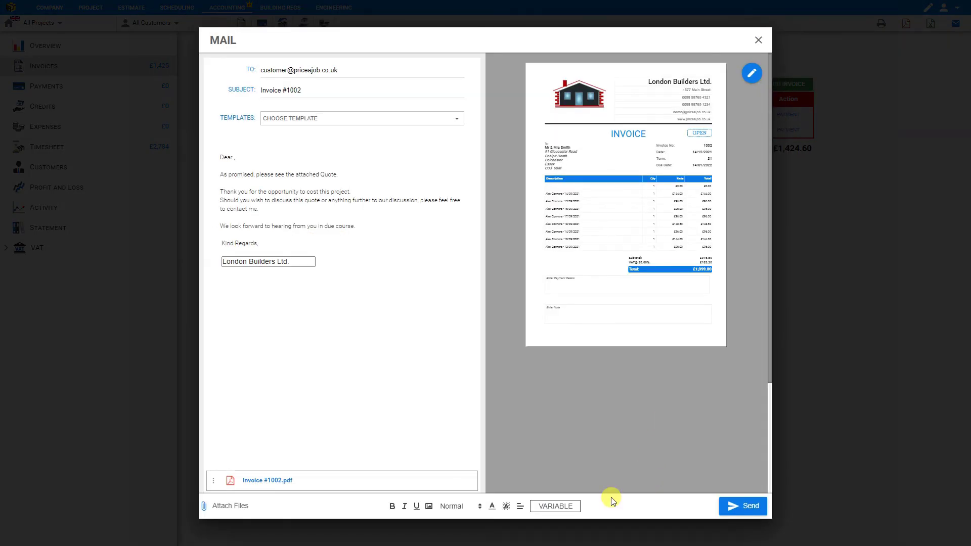
pyautogui.click(757, 40)
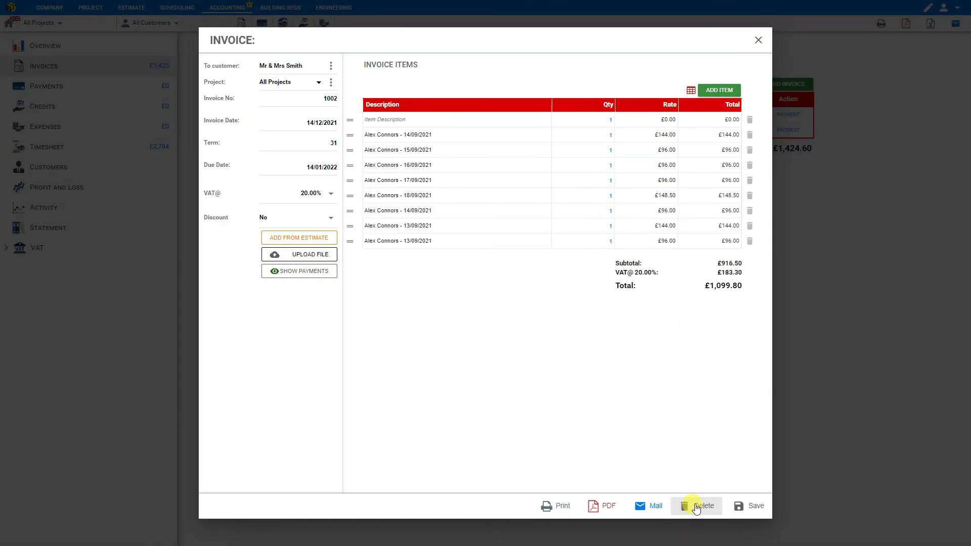